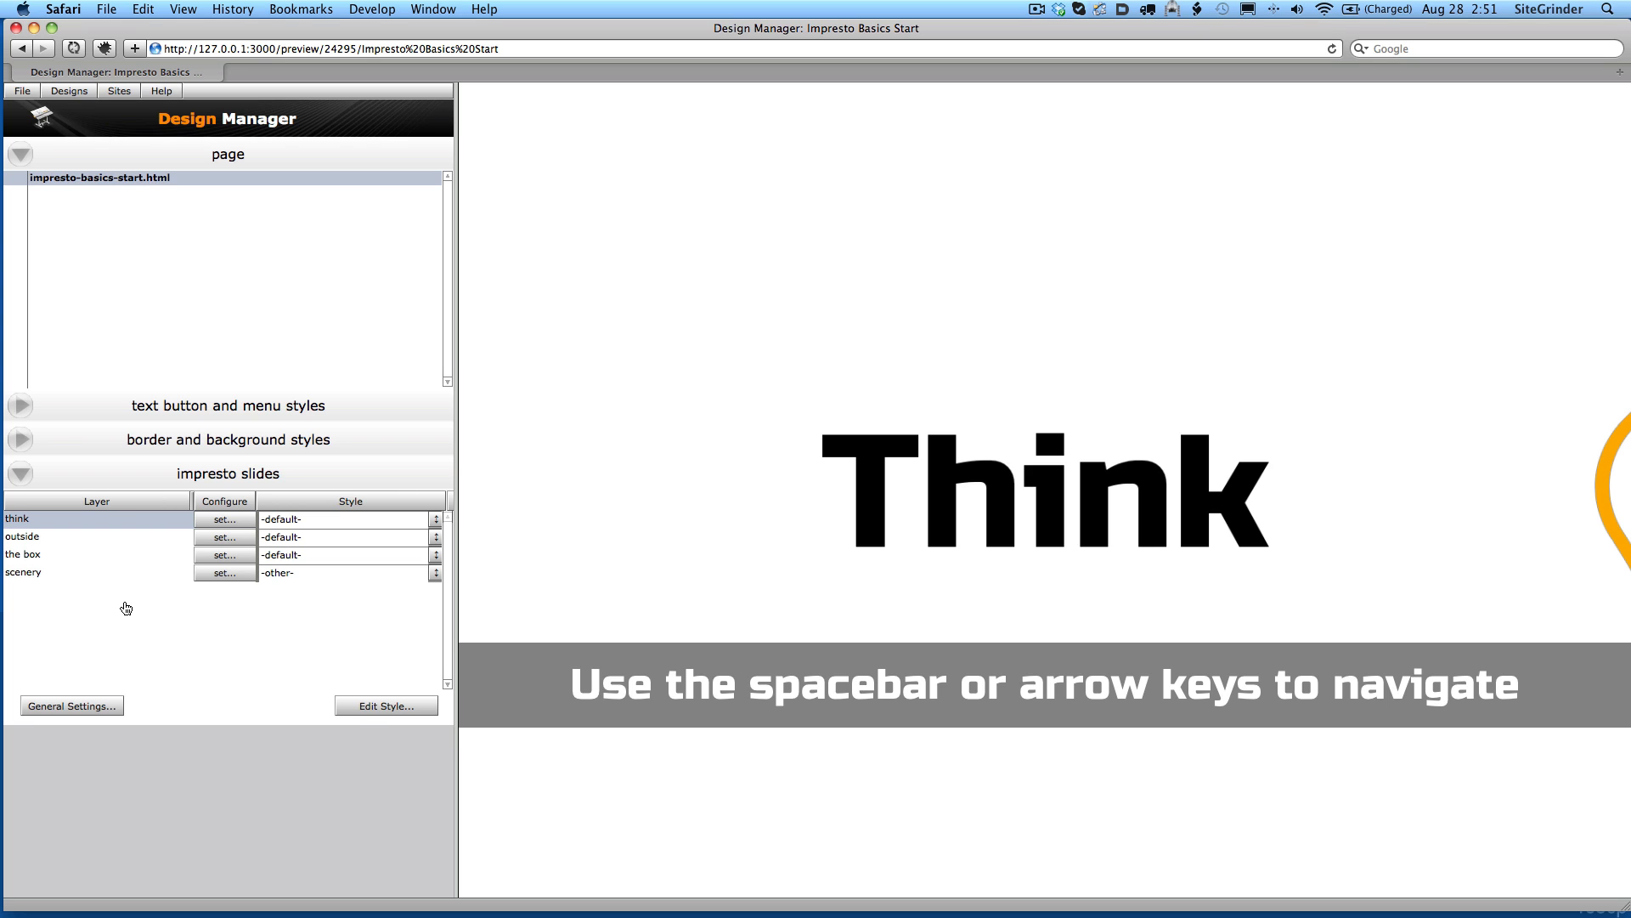
# Configure the box slide with an x axis rotation of -75°
pyautogui.click(114, 556)
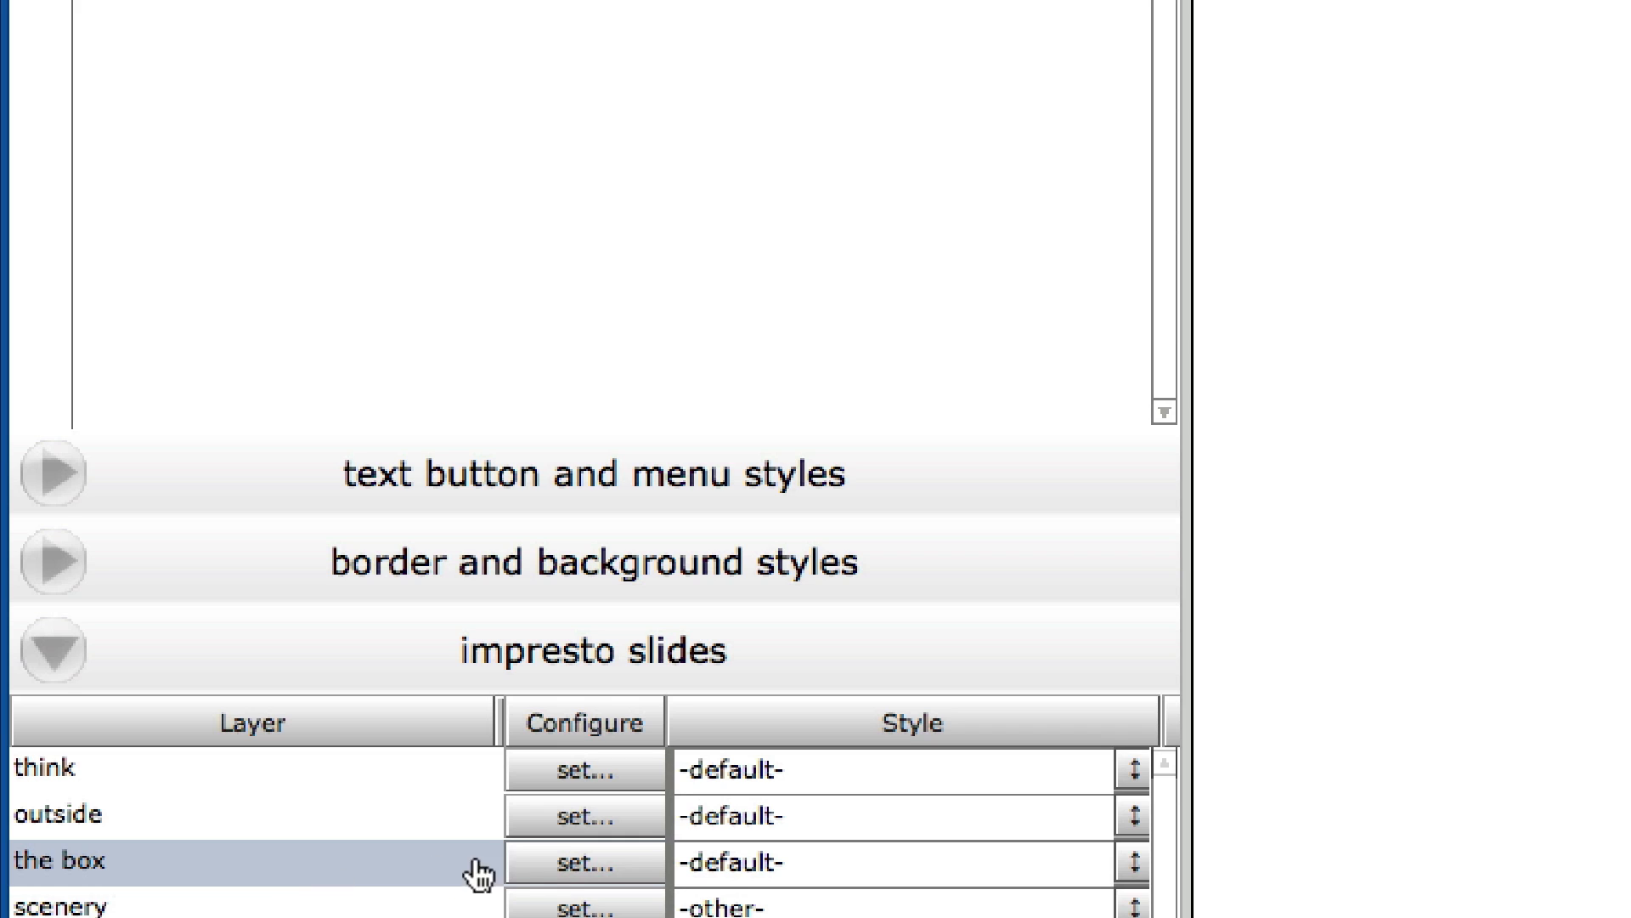
pyautogui.click(585, 862)
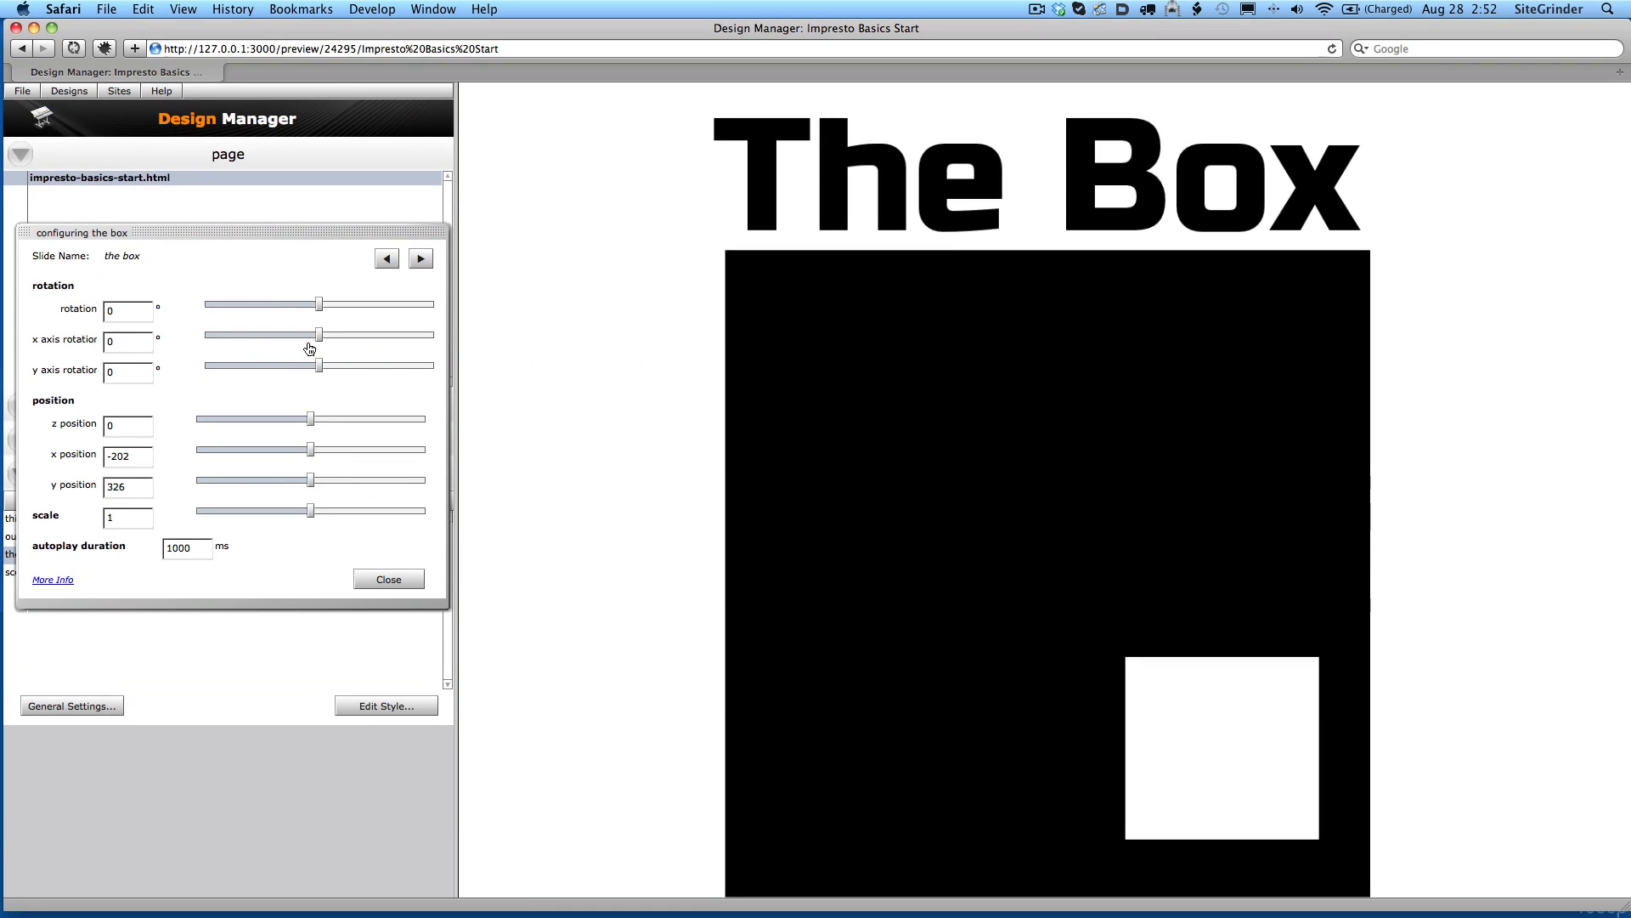
pyautogui.moveTo(831, 292); pyautogui.dragTo(835, 293)
pyautogui.moveTo(321, 342); pyautogui.dragTo(274, 349)
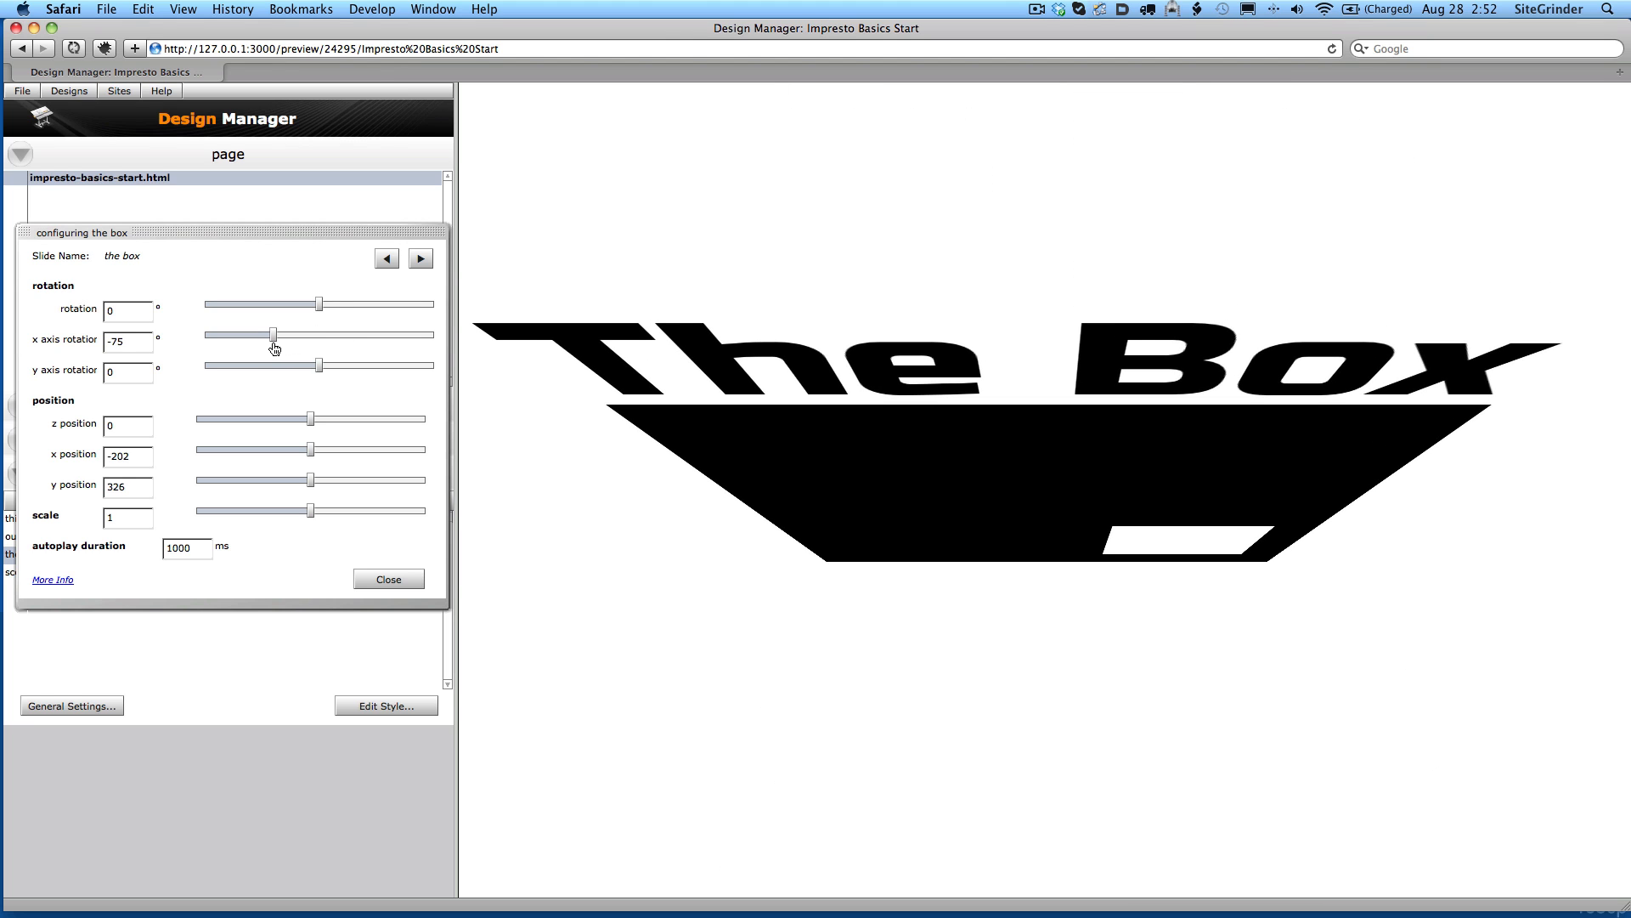
# Preview the transition between the outside slide and the box slide
pyautogui.click(388, 259)
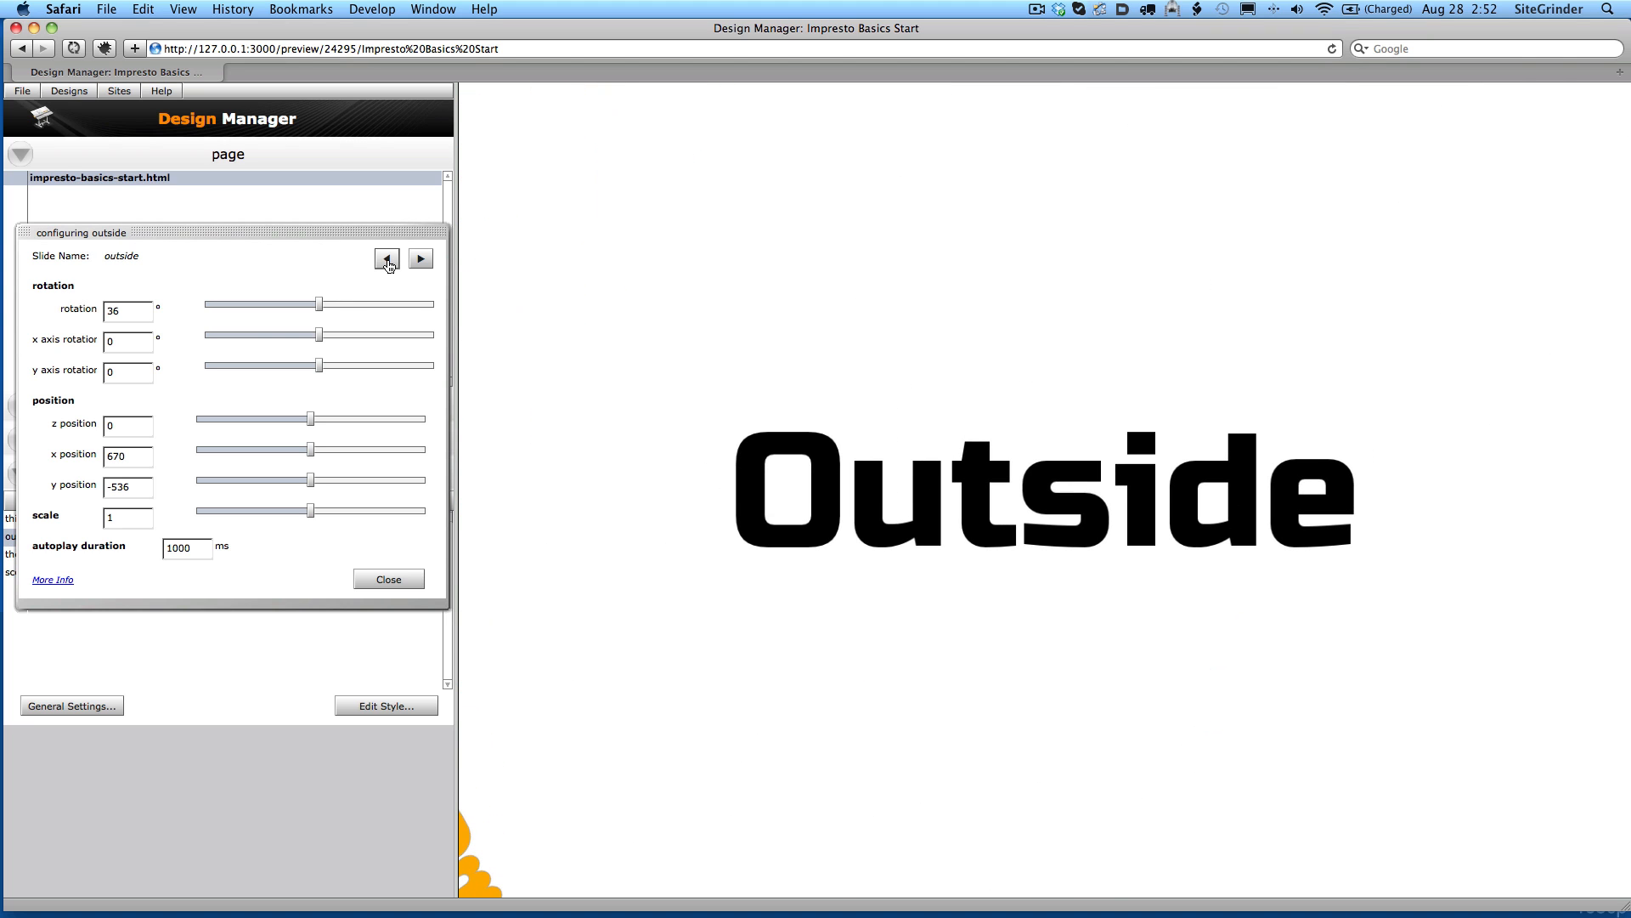
pyautogui.click(418, 264)
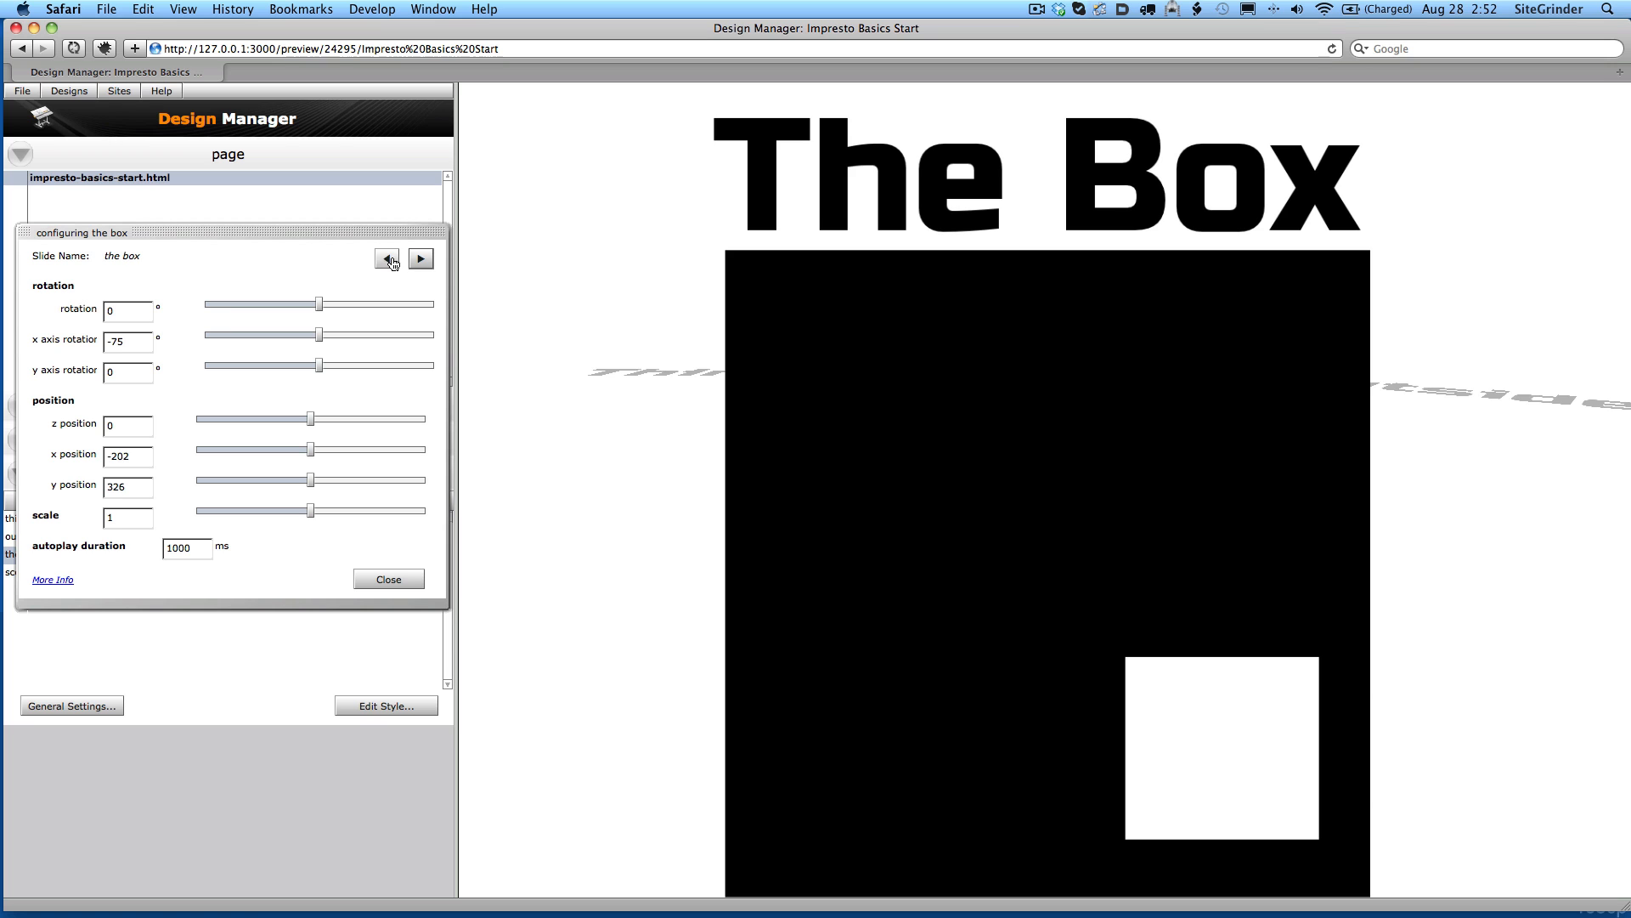
pyautogui.click(388, 259)
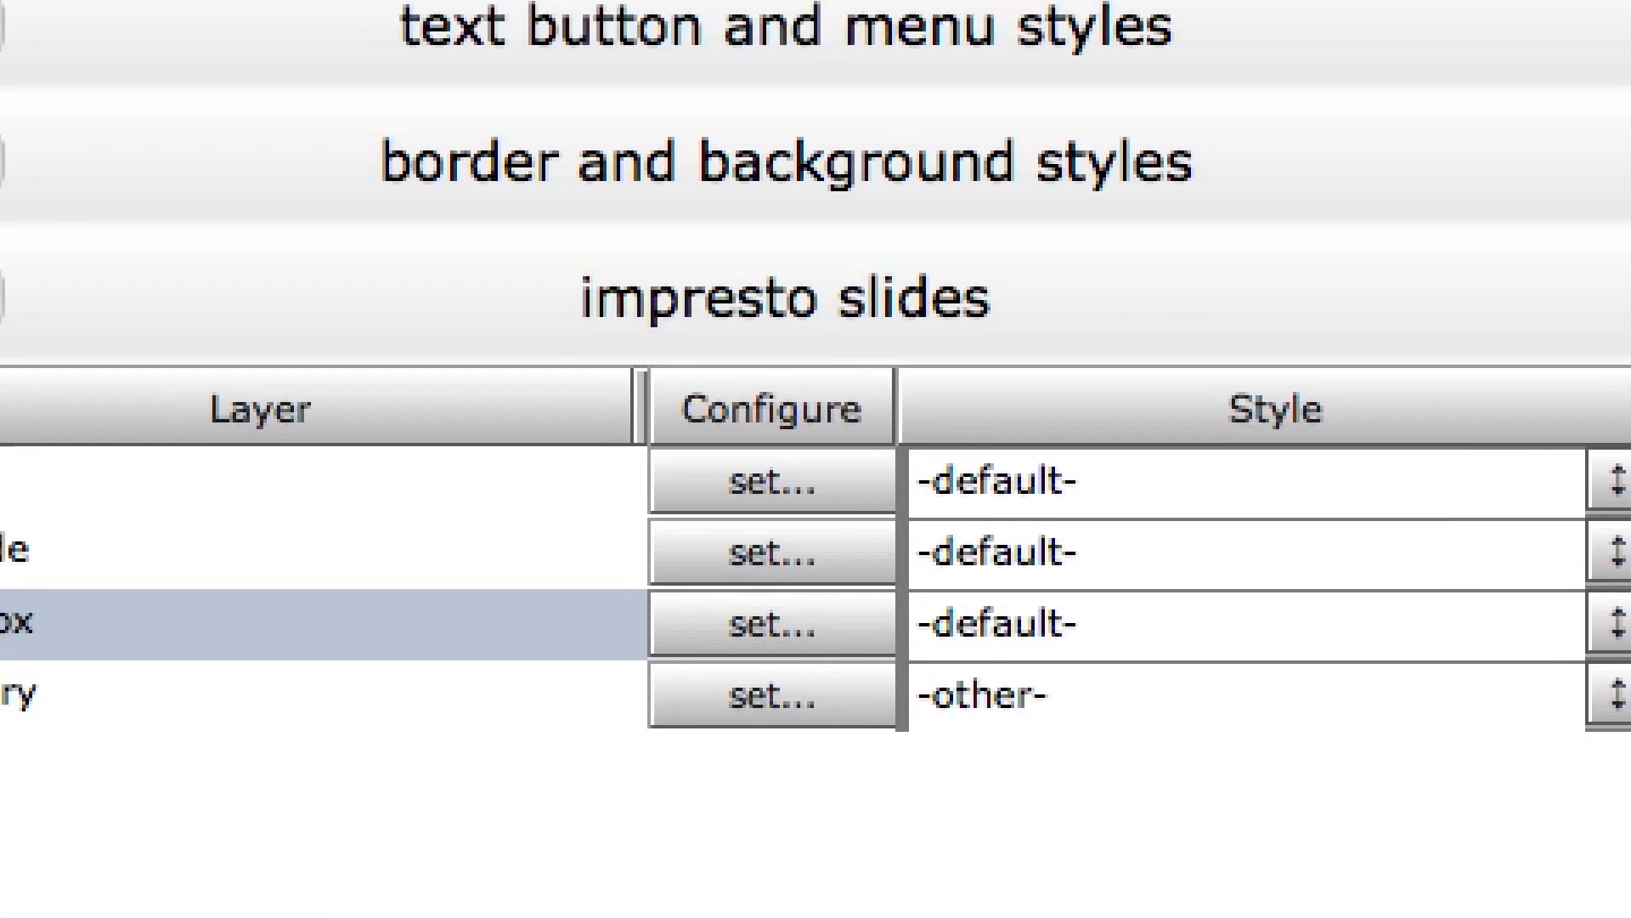
# Examine the present and not present settings in the default style of the box slide
pyautogui.click(1239, 862)
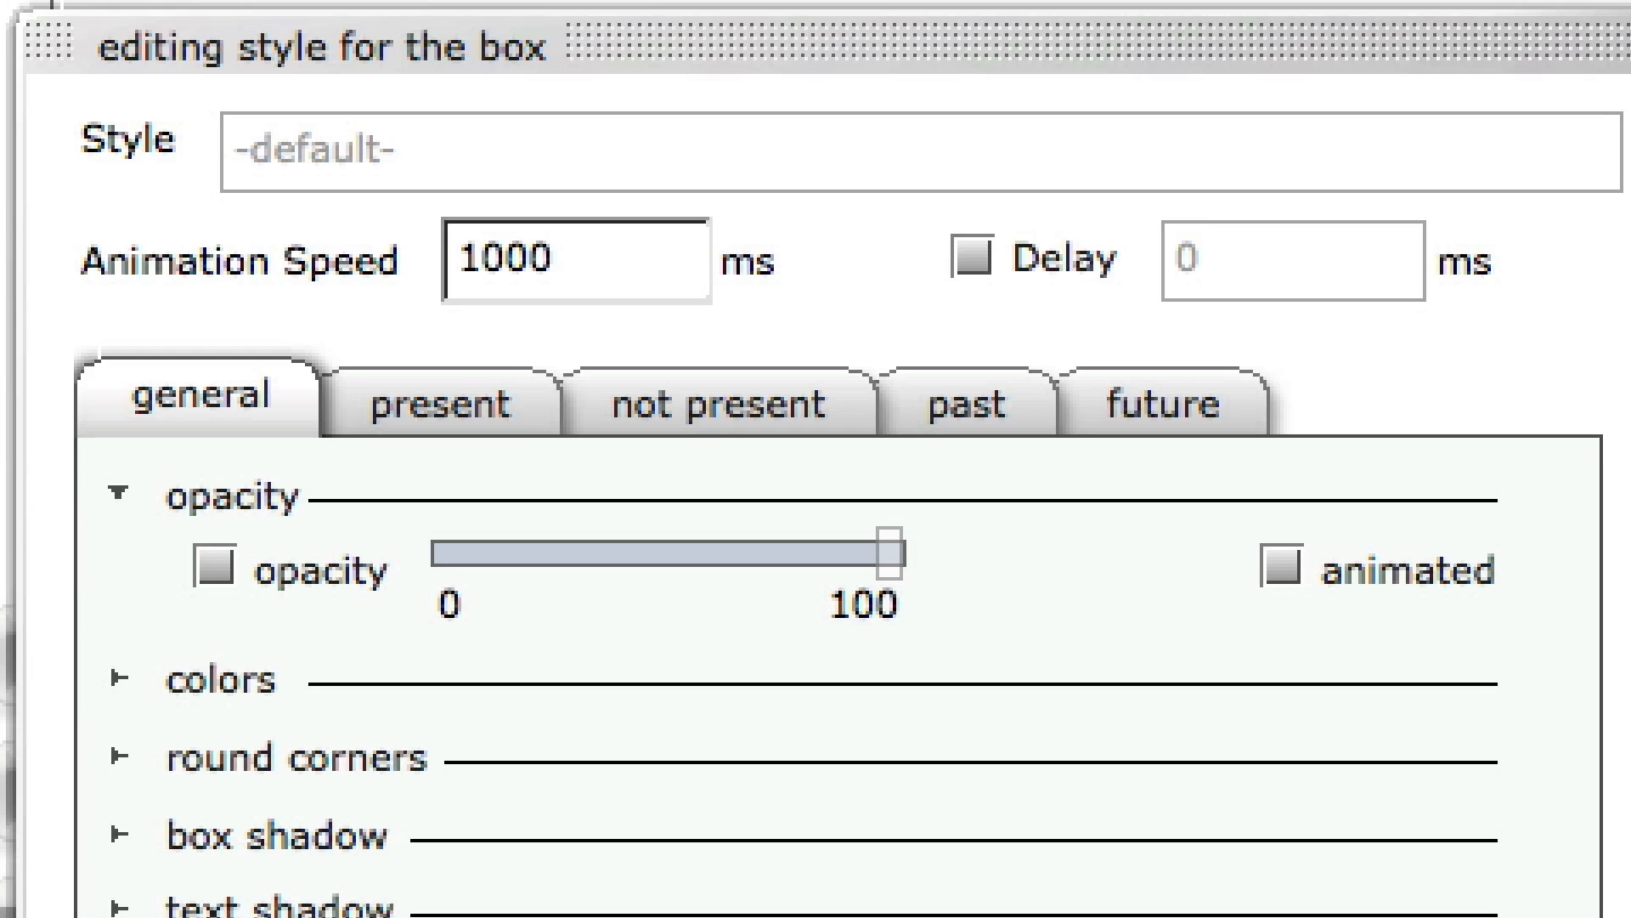
pyautogui.click(486, 435)
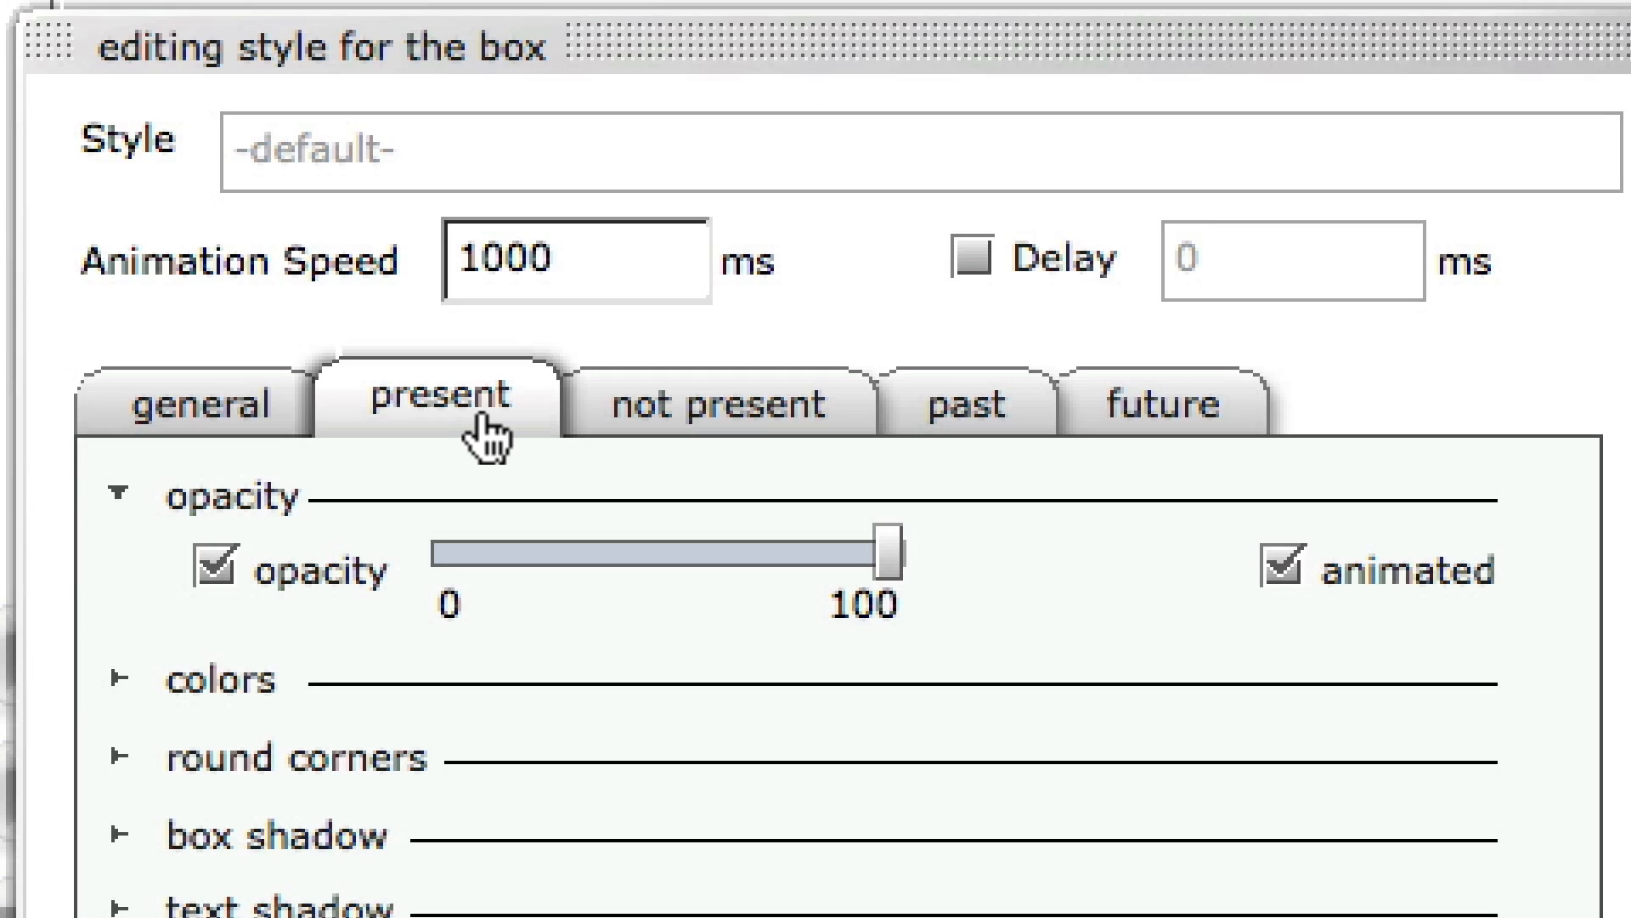
pyautogui.click(613, 441)
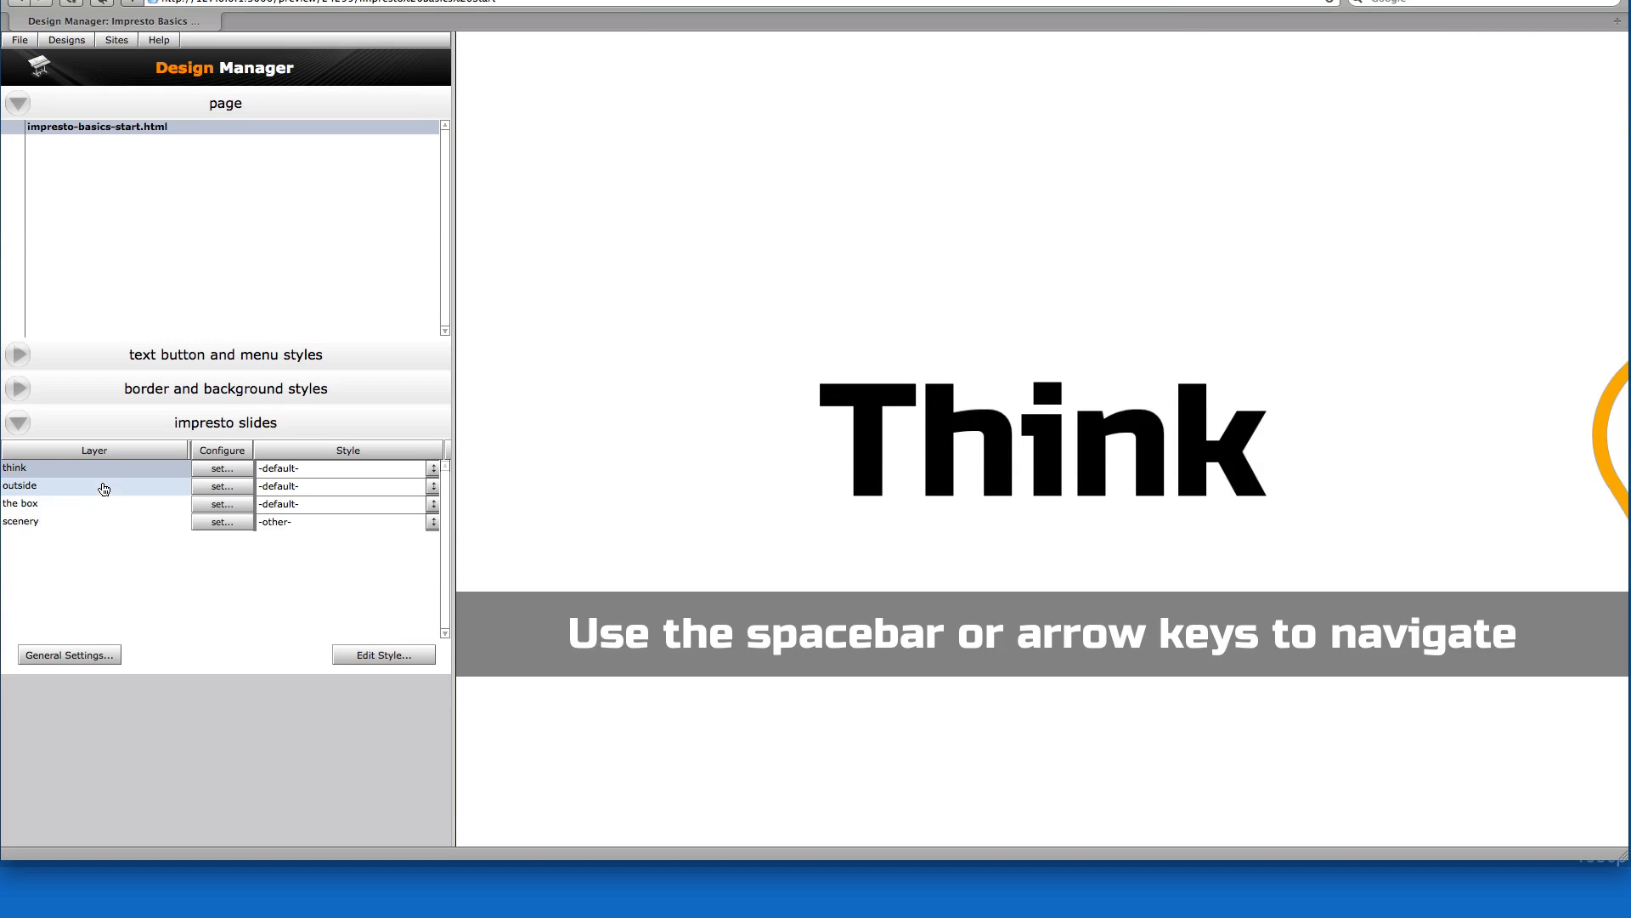
# Create a new style named "border" for the outside slide
pyautogui.click(103, 489)
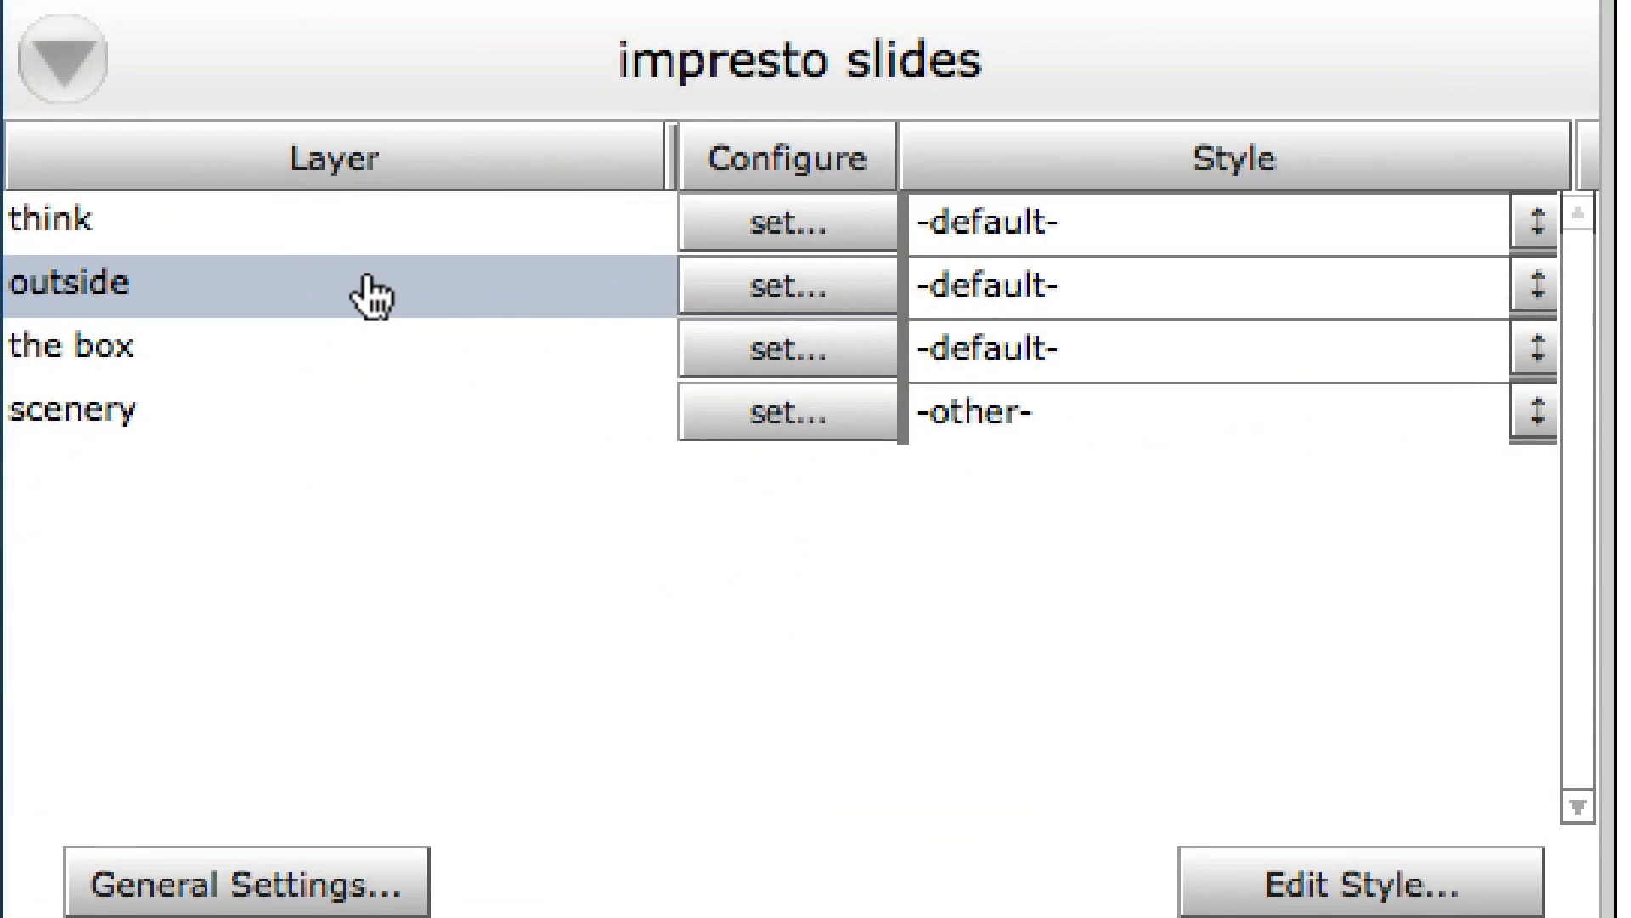
pyautogui.click(1536, 291)
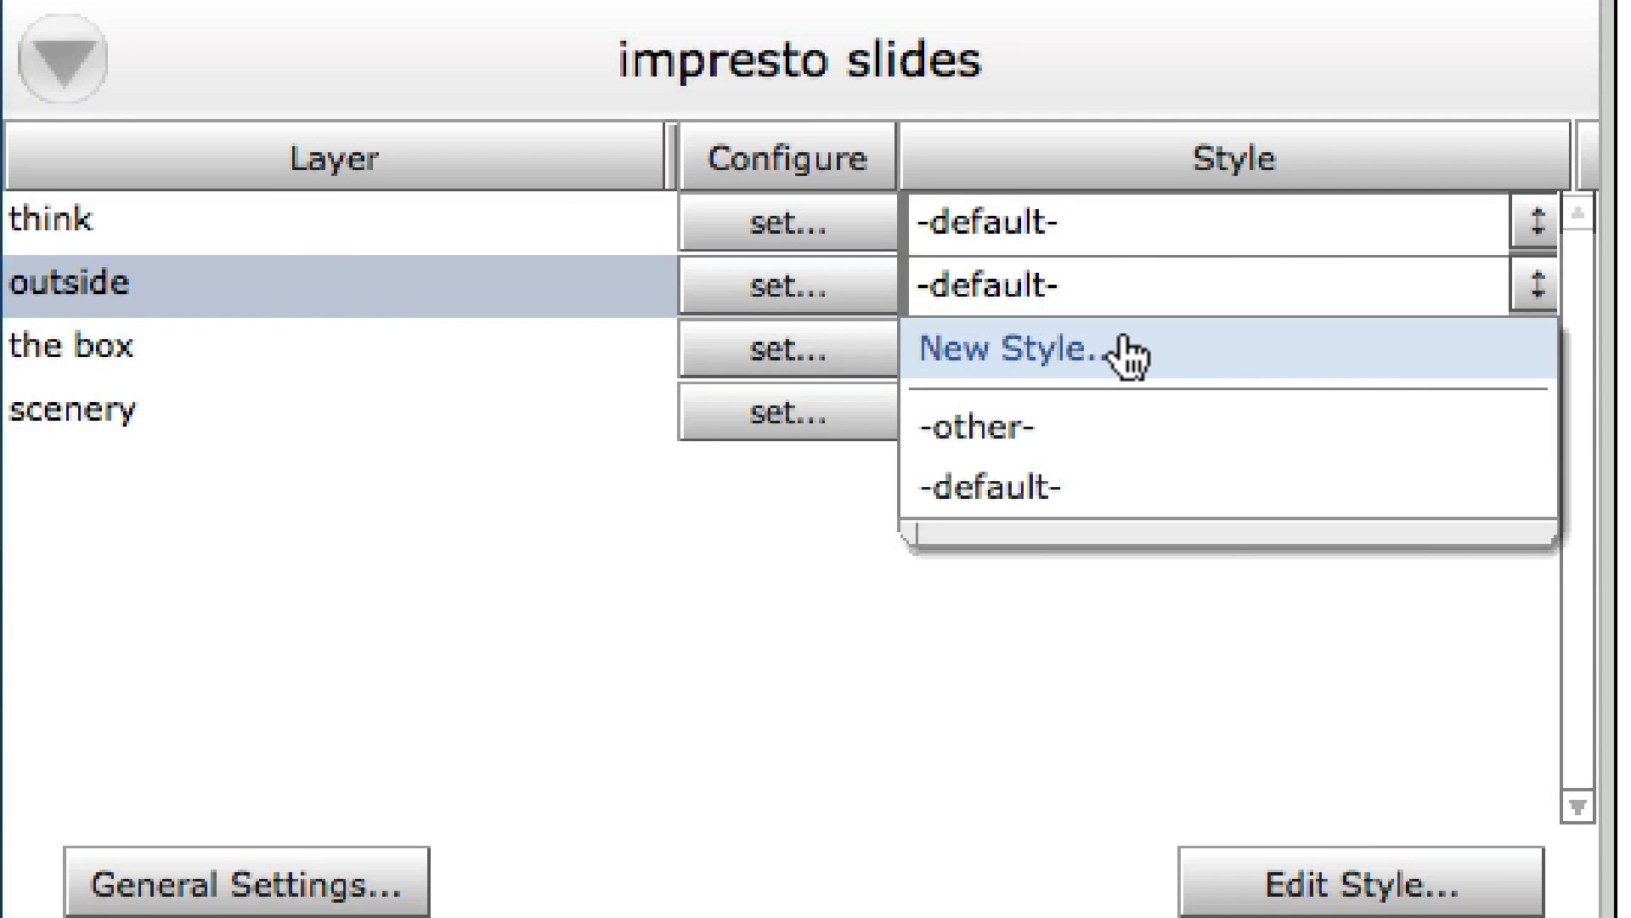
pyautogui.click(1128, 355)
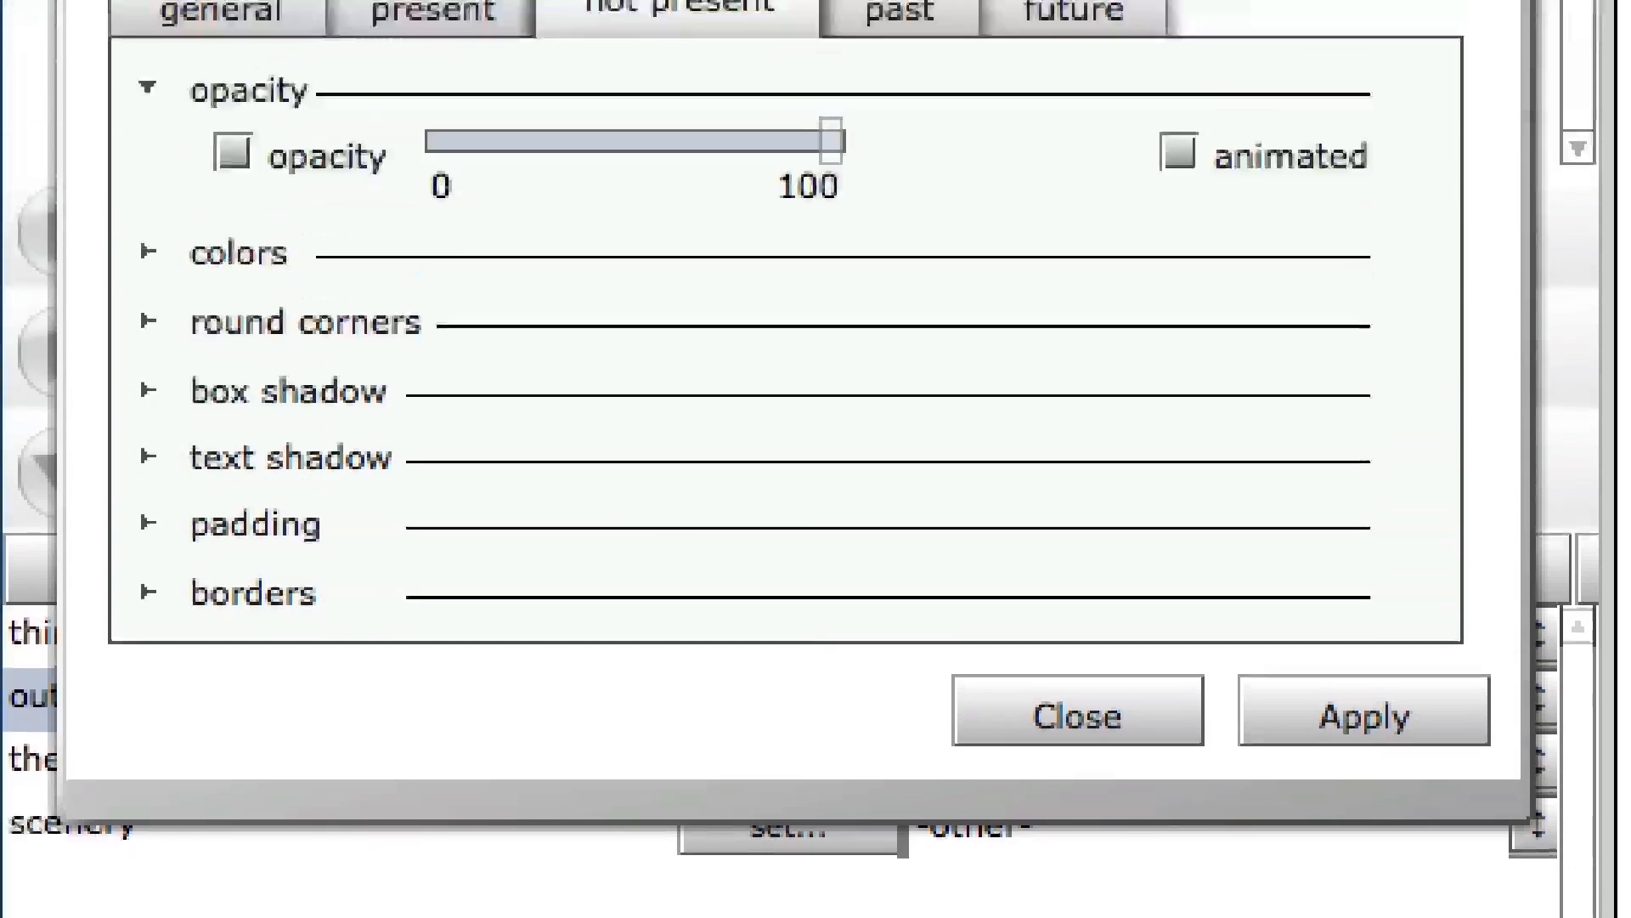
pyautogui.write('border')
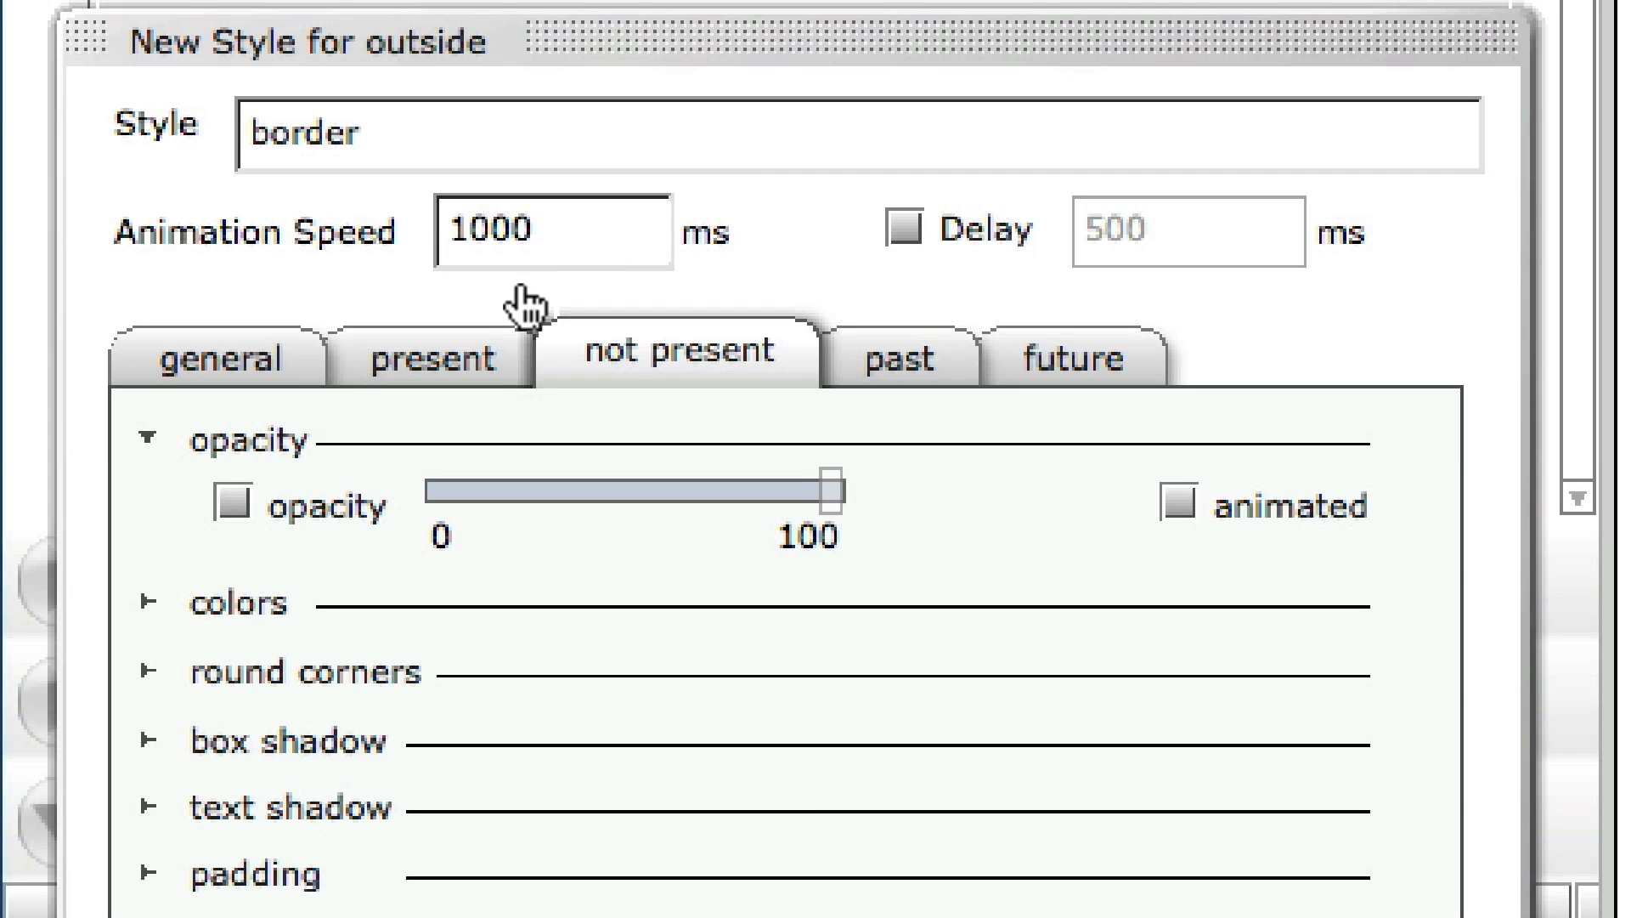
# Give the border style's present state a solid border on all sides, apply it and close the style editor
pyautogui.click(420, 361)
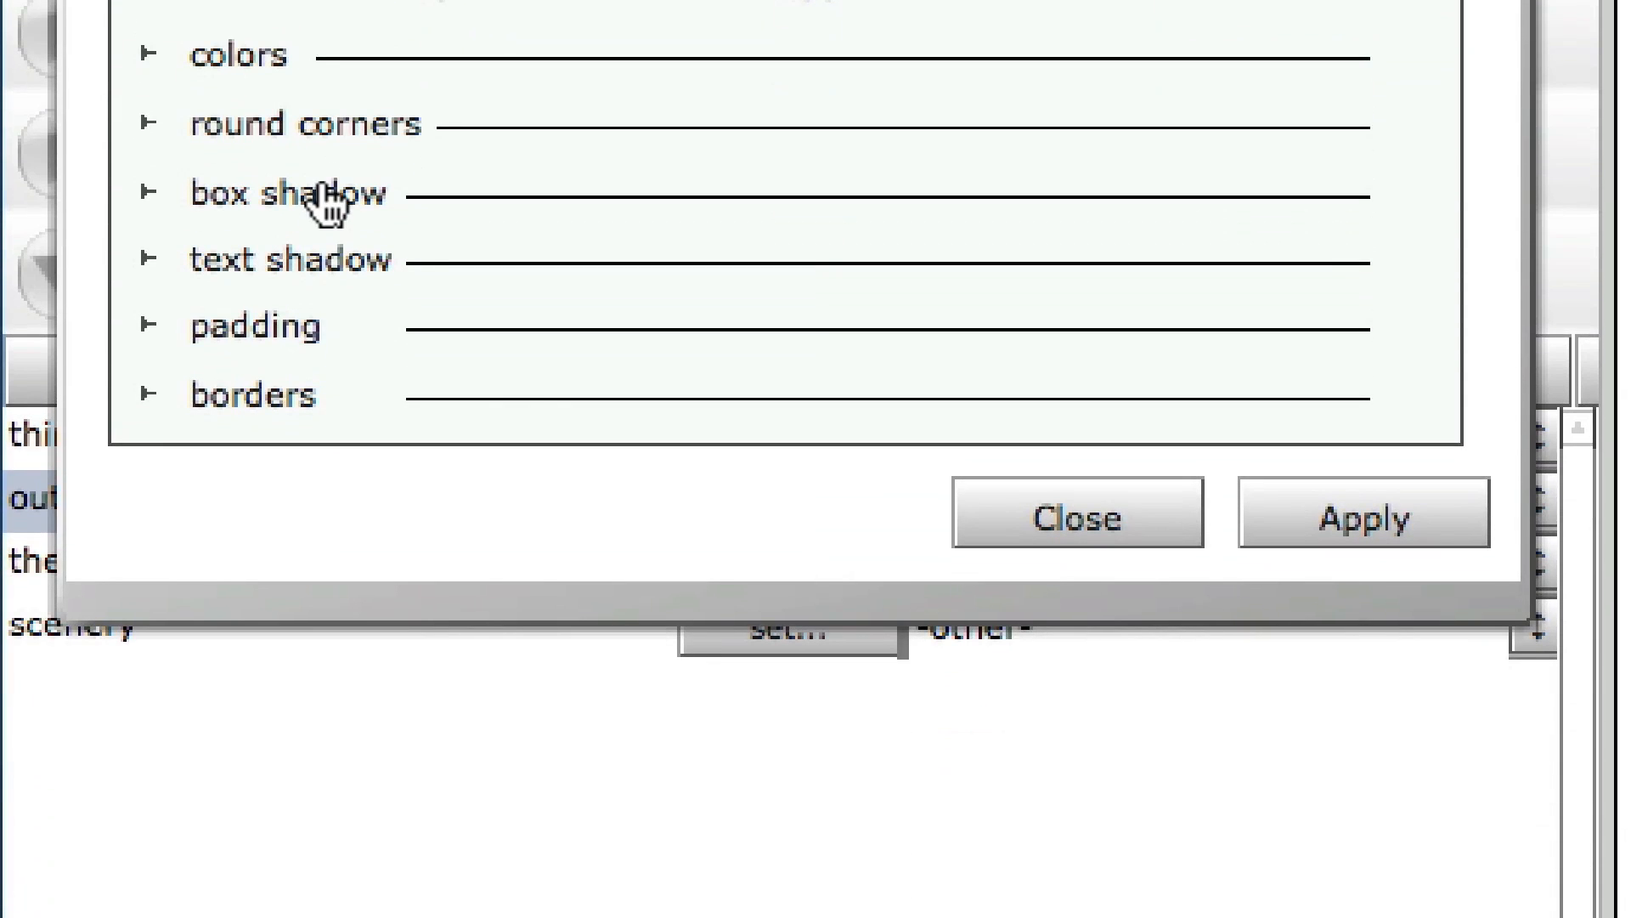
pyautogui.click(147, 396)
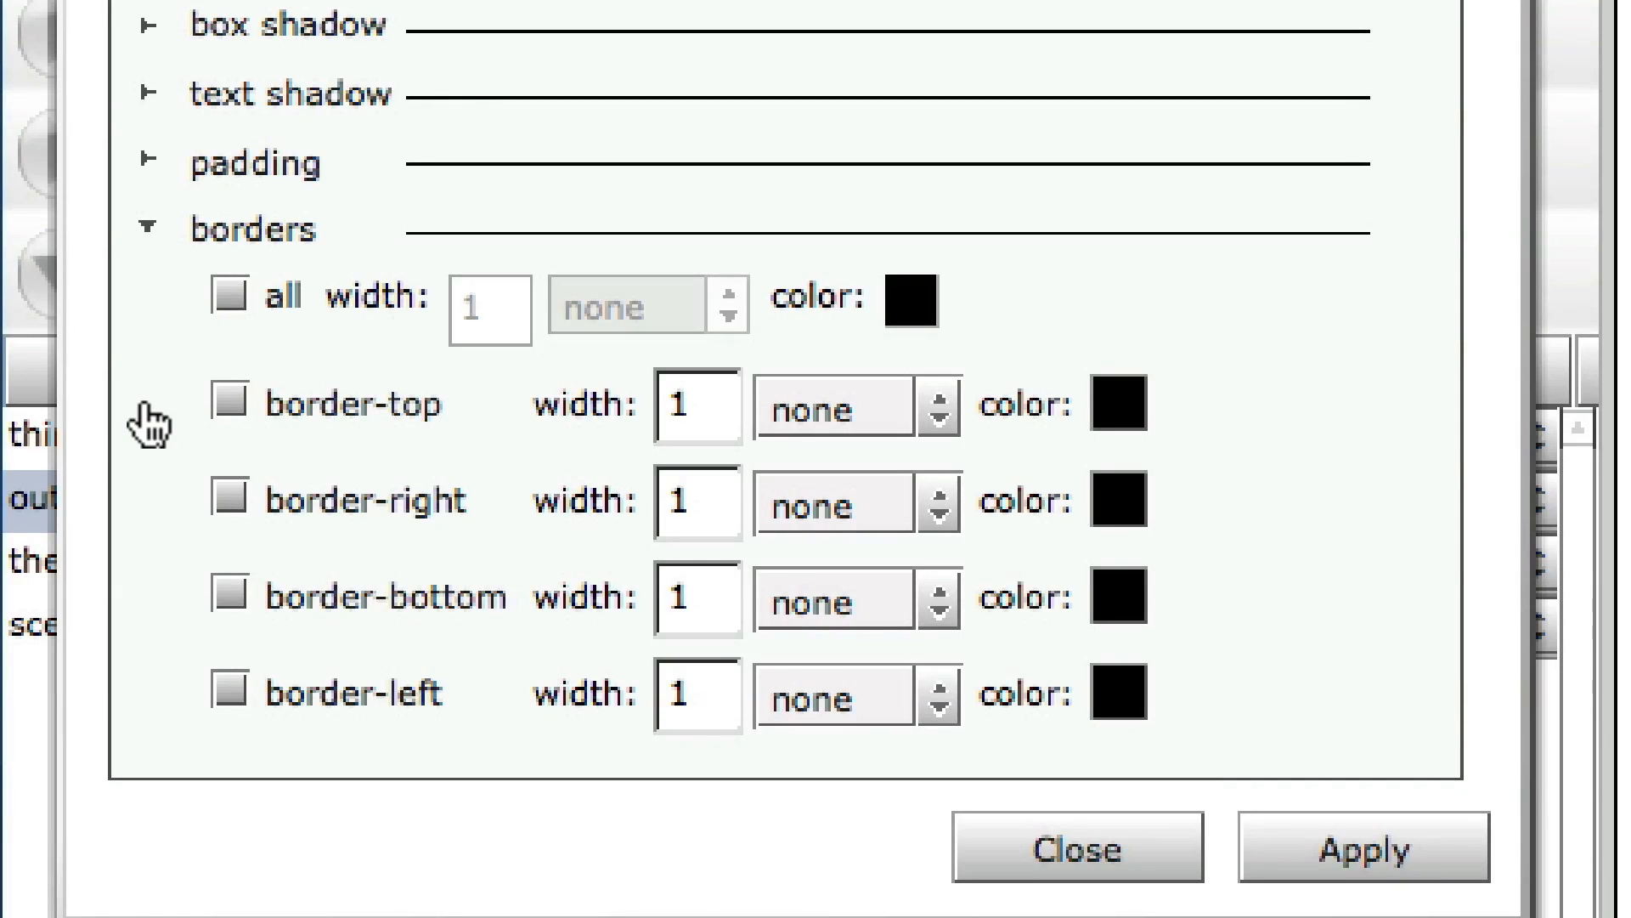
pyautogui.click(231, 296)
pyautogui.click(743, 321)
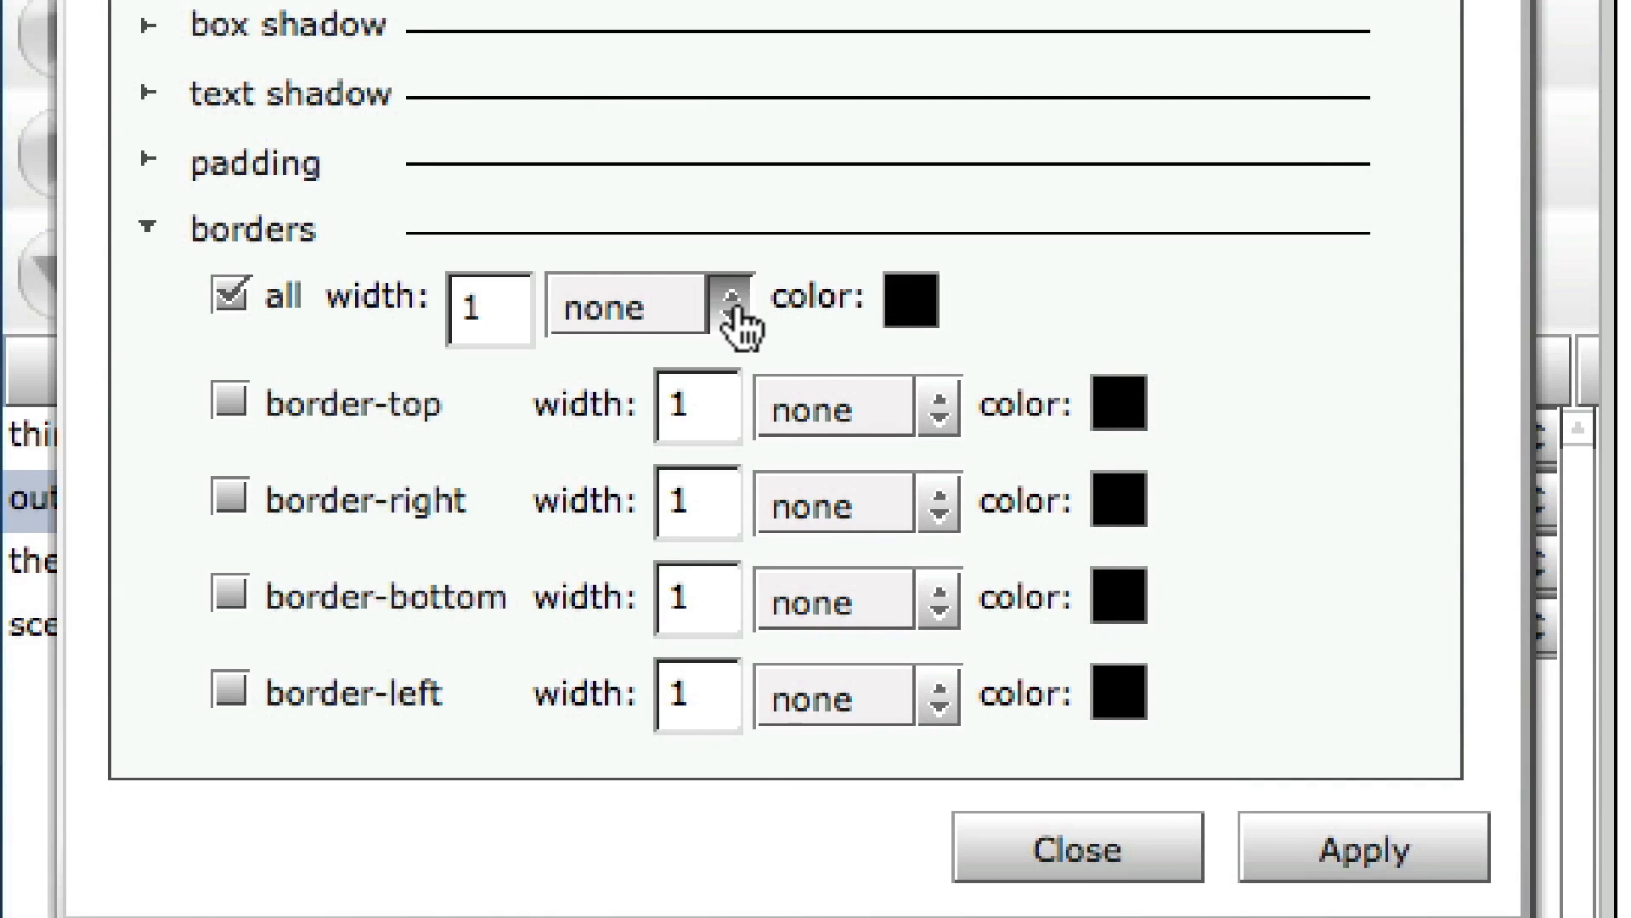
pyautogui.click(674, 428)
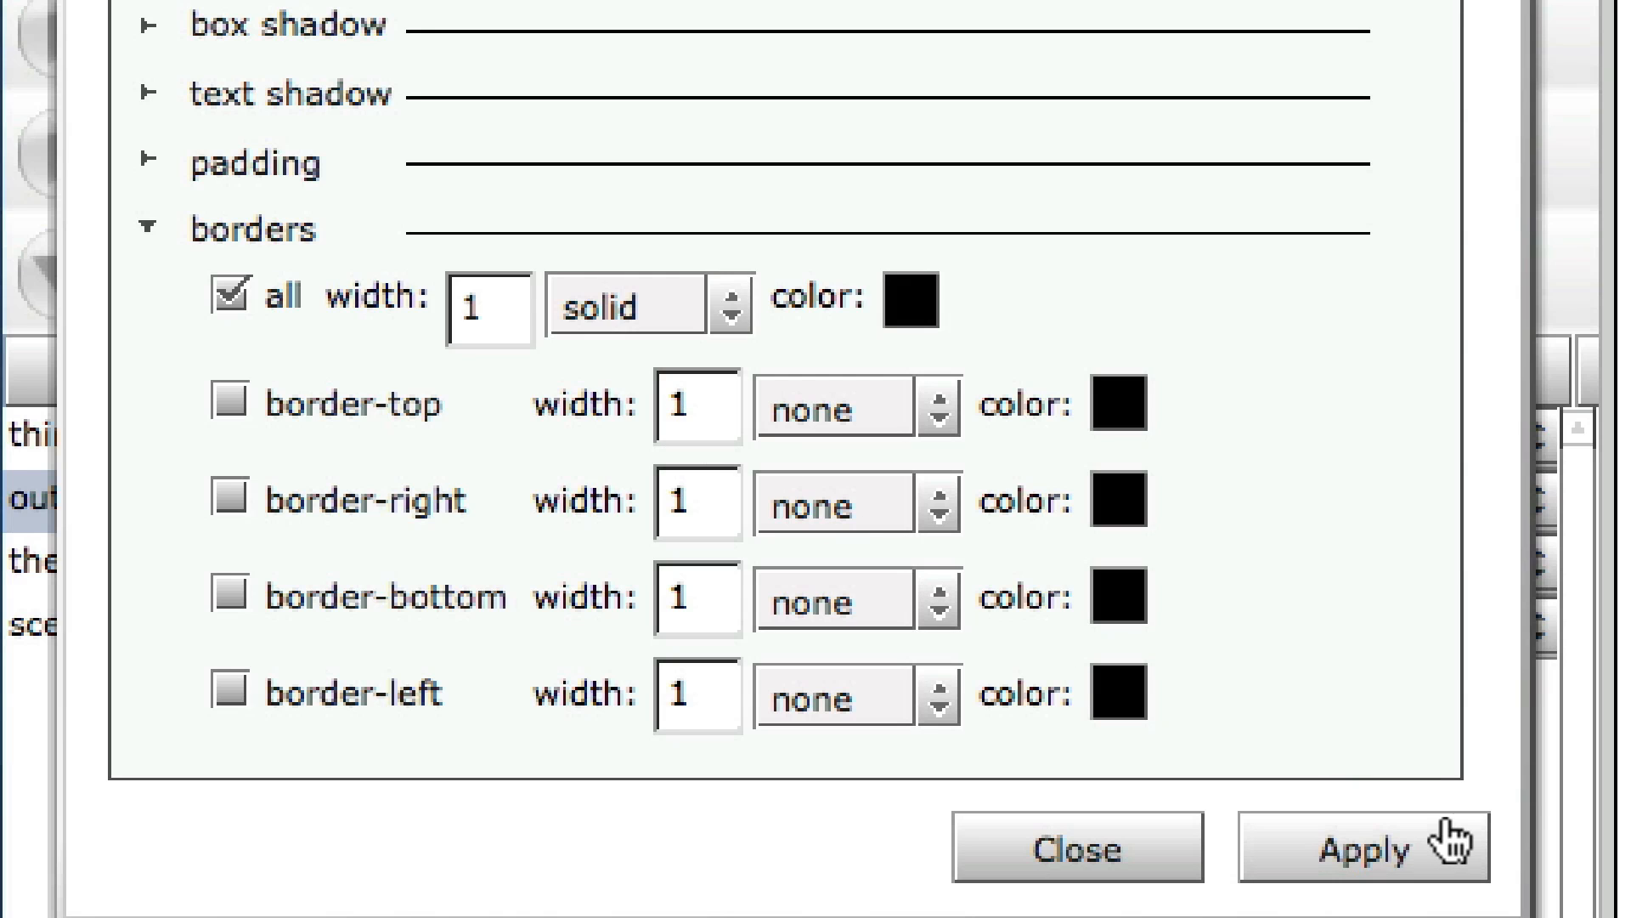
pyautogui.click(1460, 850)
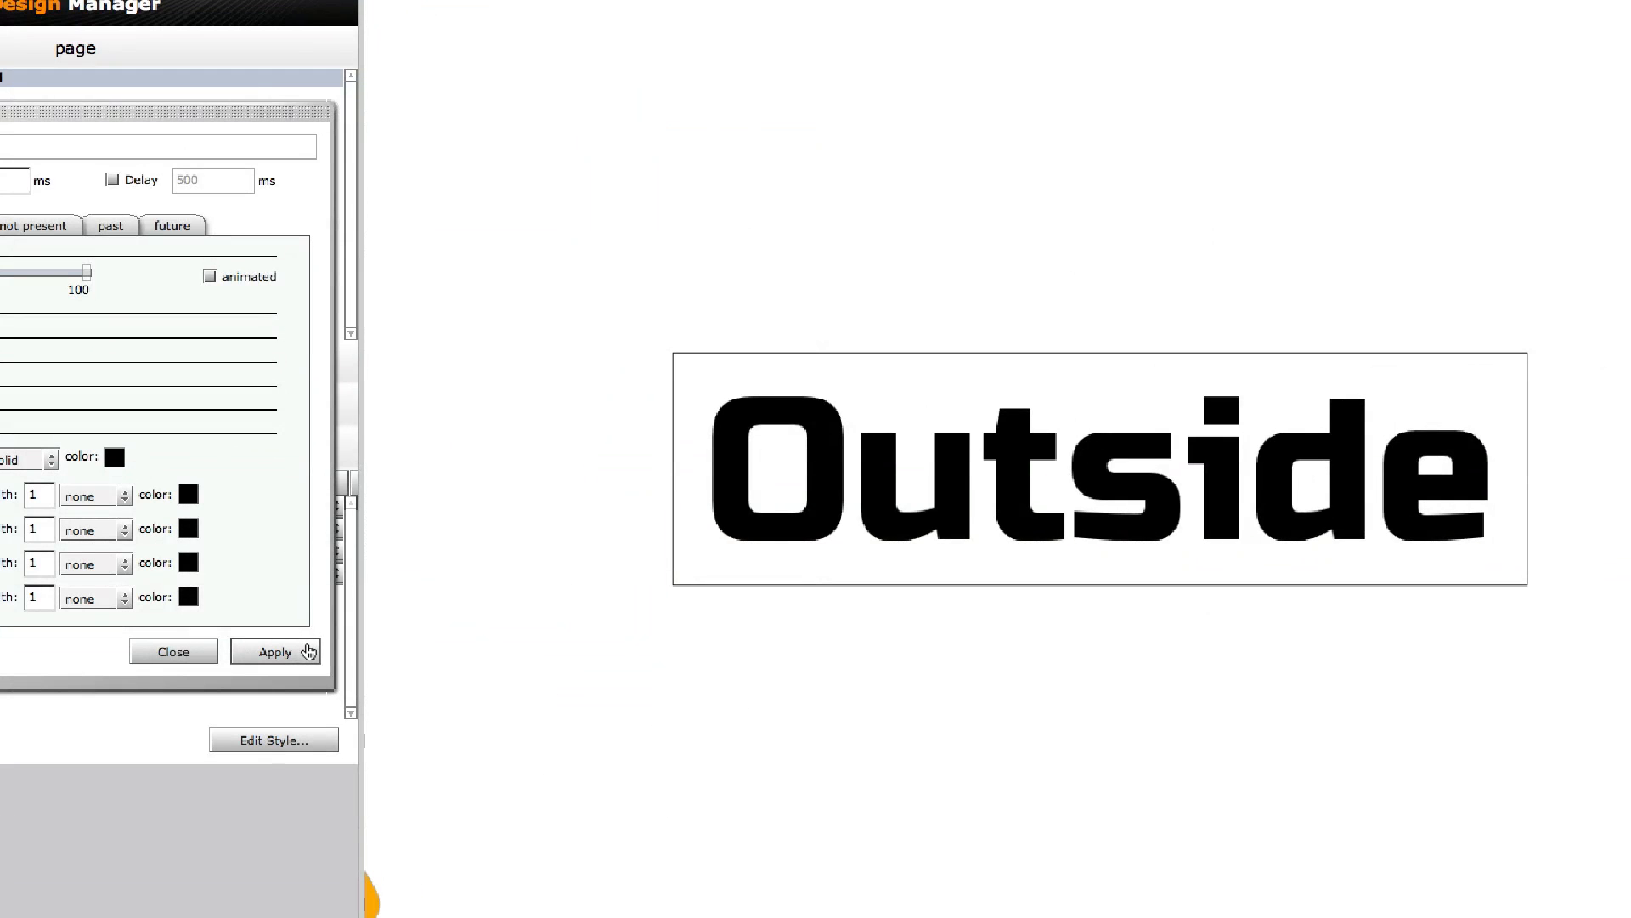
pyautogui.click(195, 653)
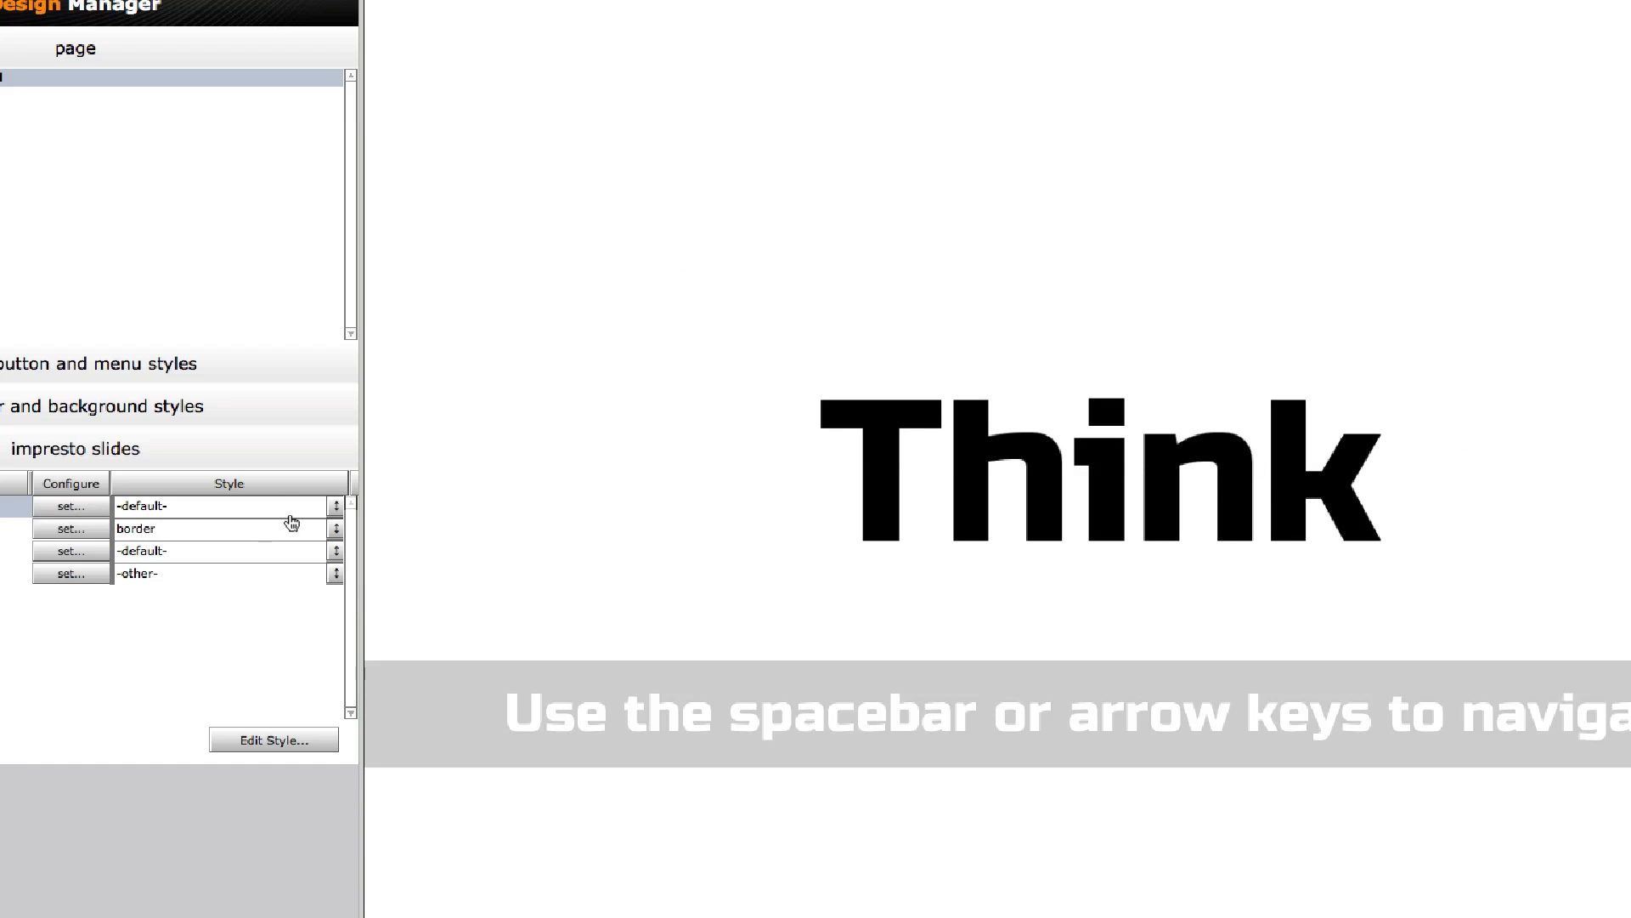
# Assign the border style to the think slide
pyautogui.click(336, 506)
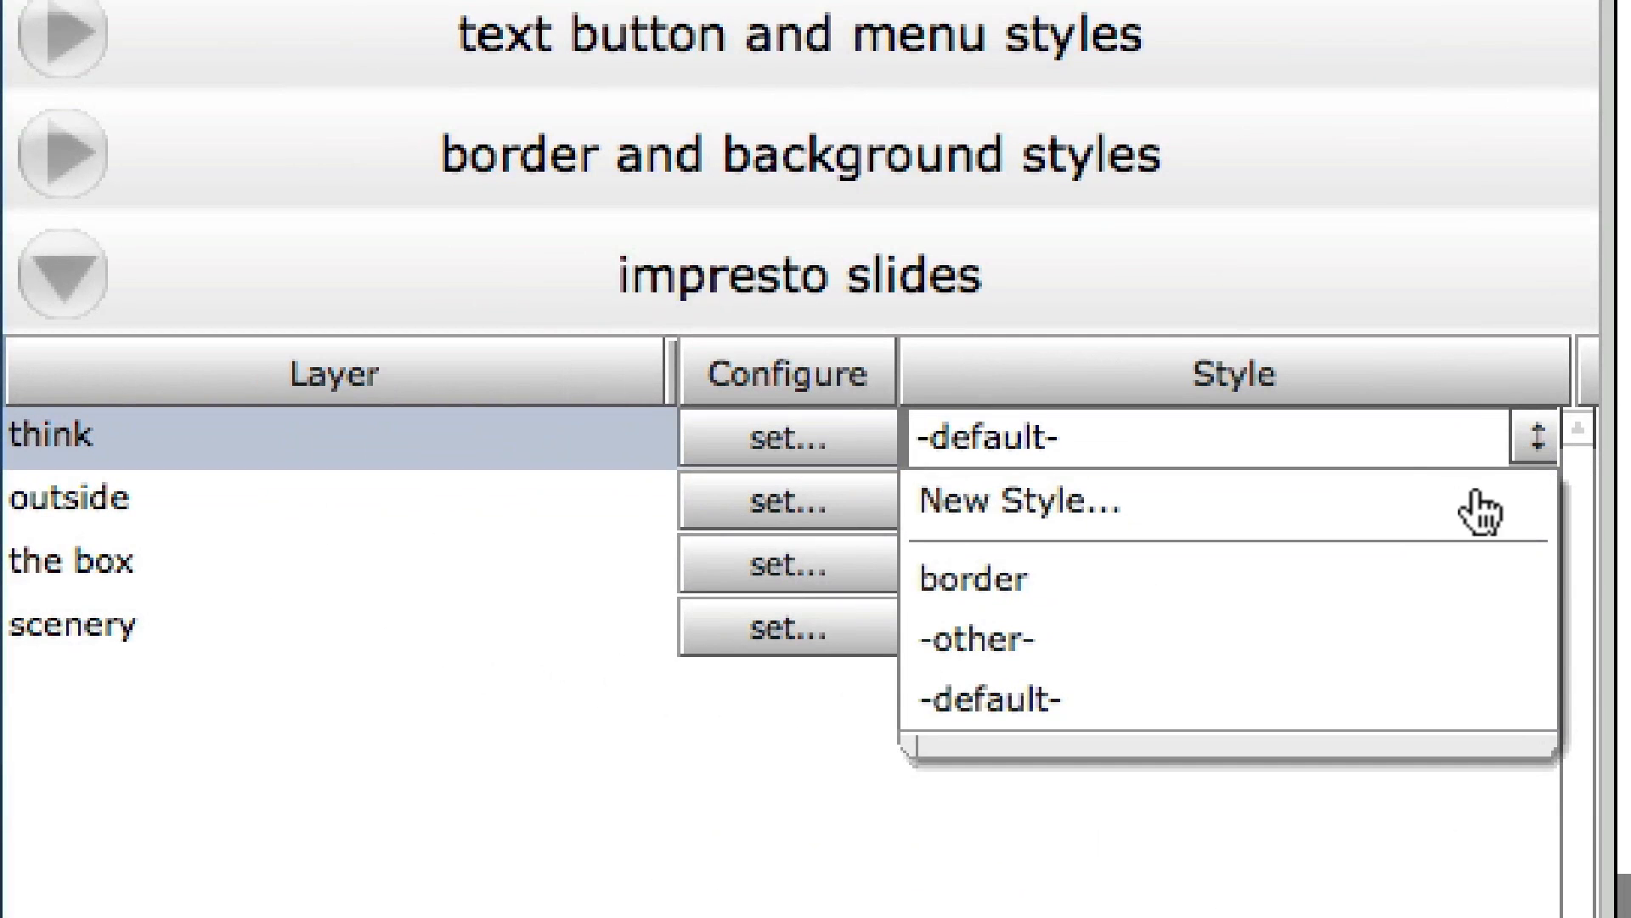
pyautogui.click(1118, 585)
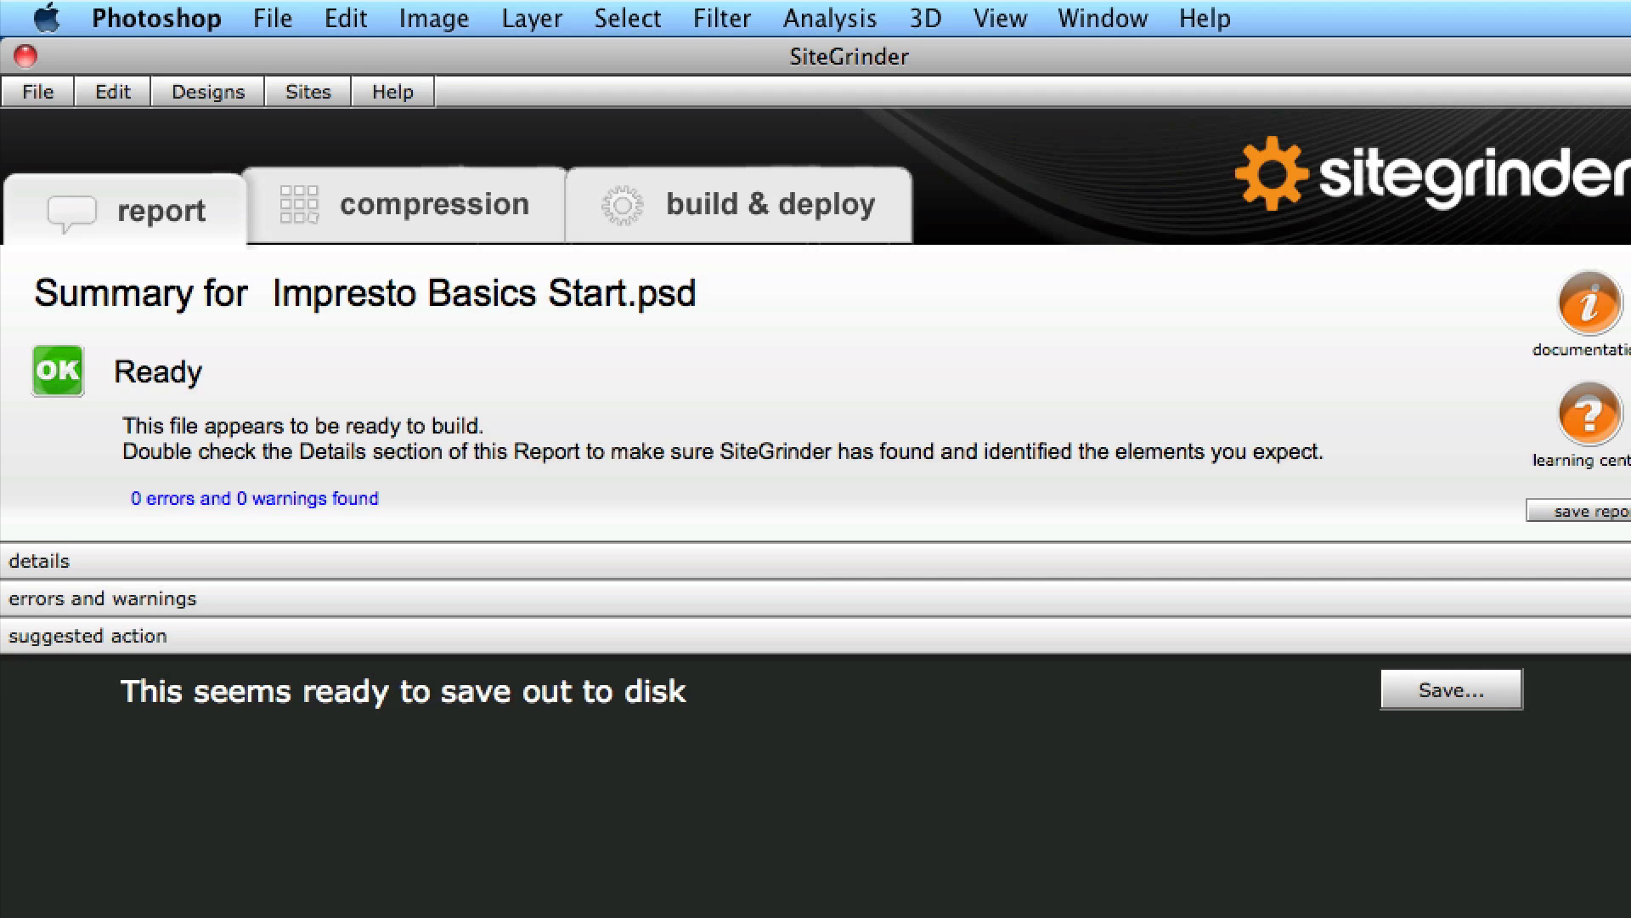
# Switch to SiteGrinder in Photoshop and save the Impresto Basics Start design to the impresto show folder
pyautogui.click(1504, 690)
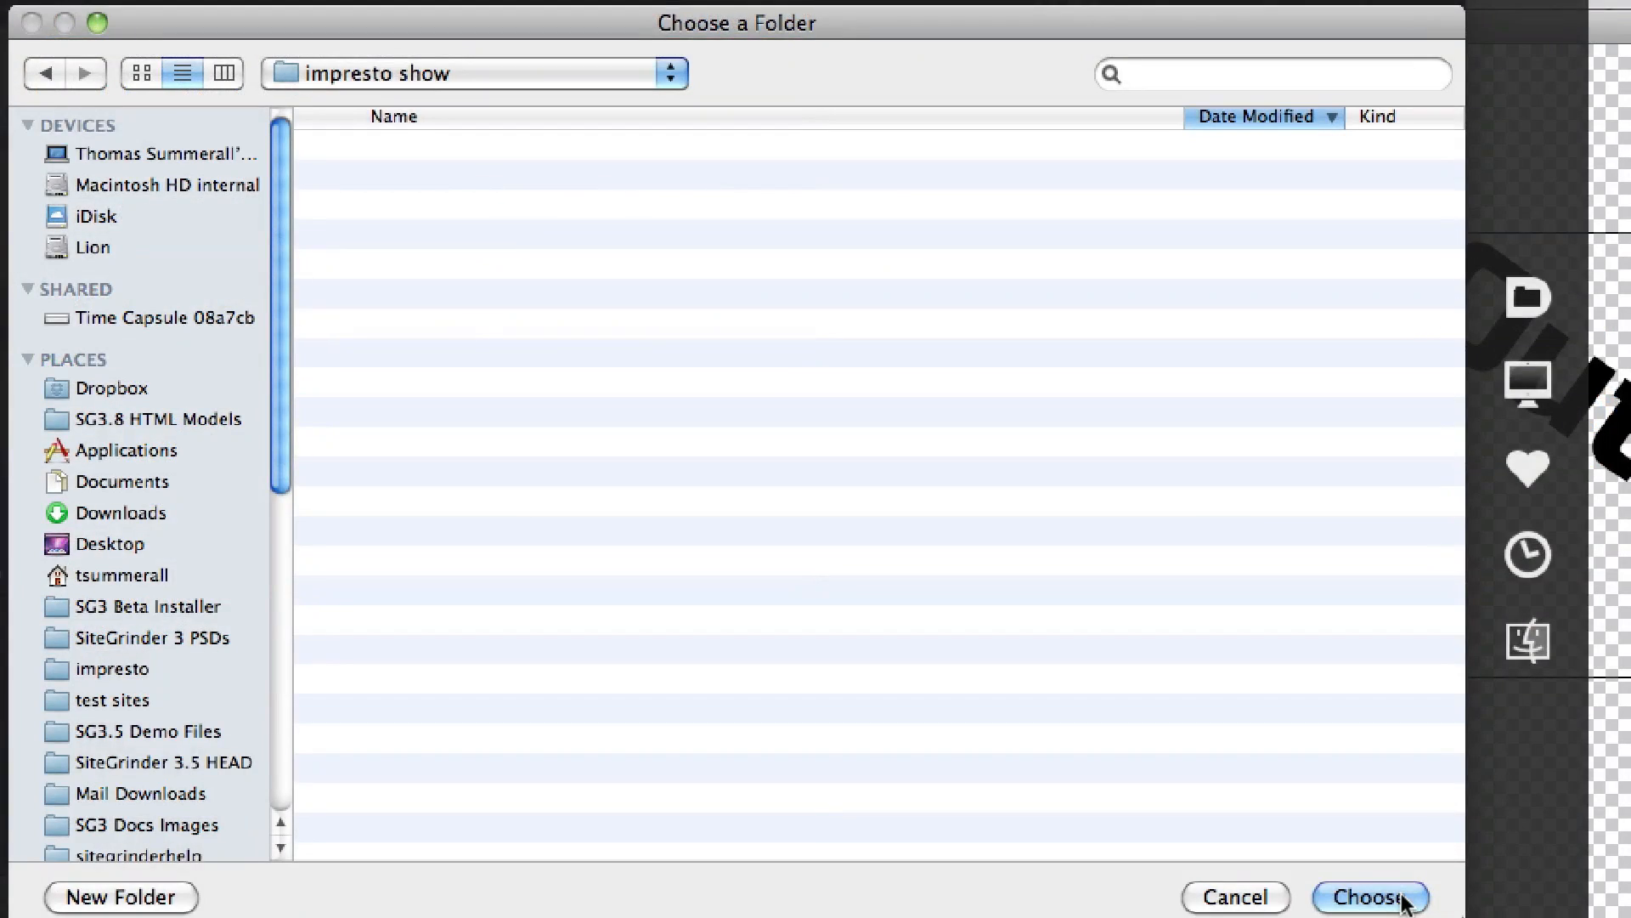
pyautogui.click(1402, 898)
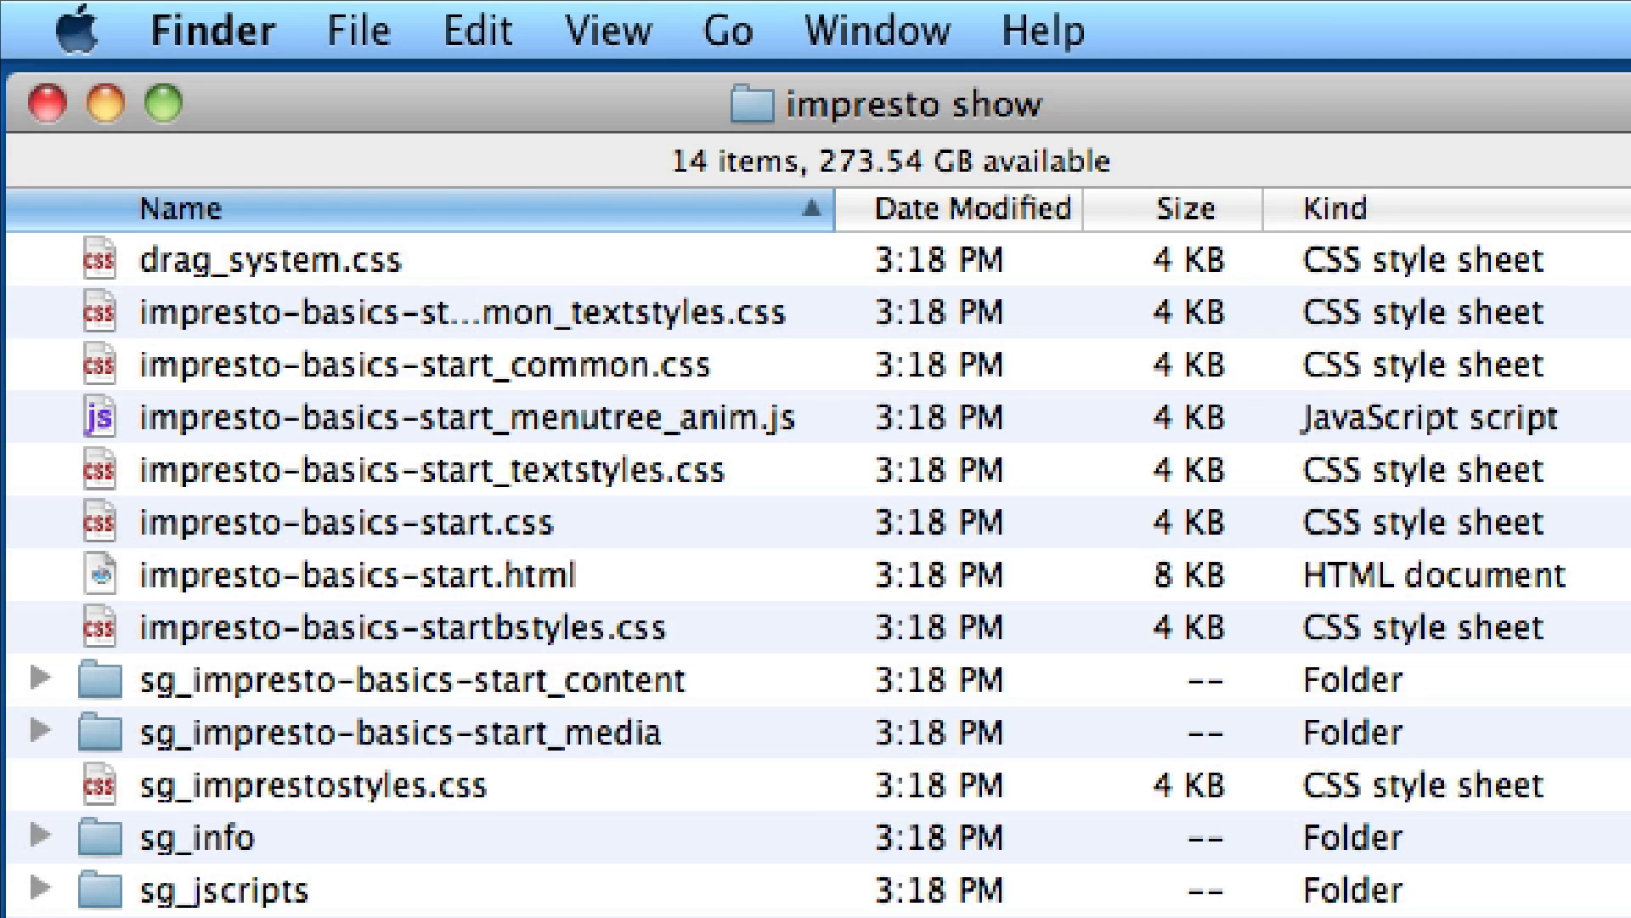
# Open impresto-basics-start.html from the impresto show folder in Safari and advance through its slides
pyautogui.click(517, 557)
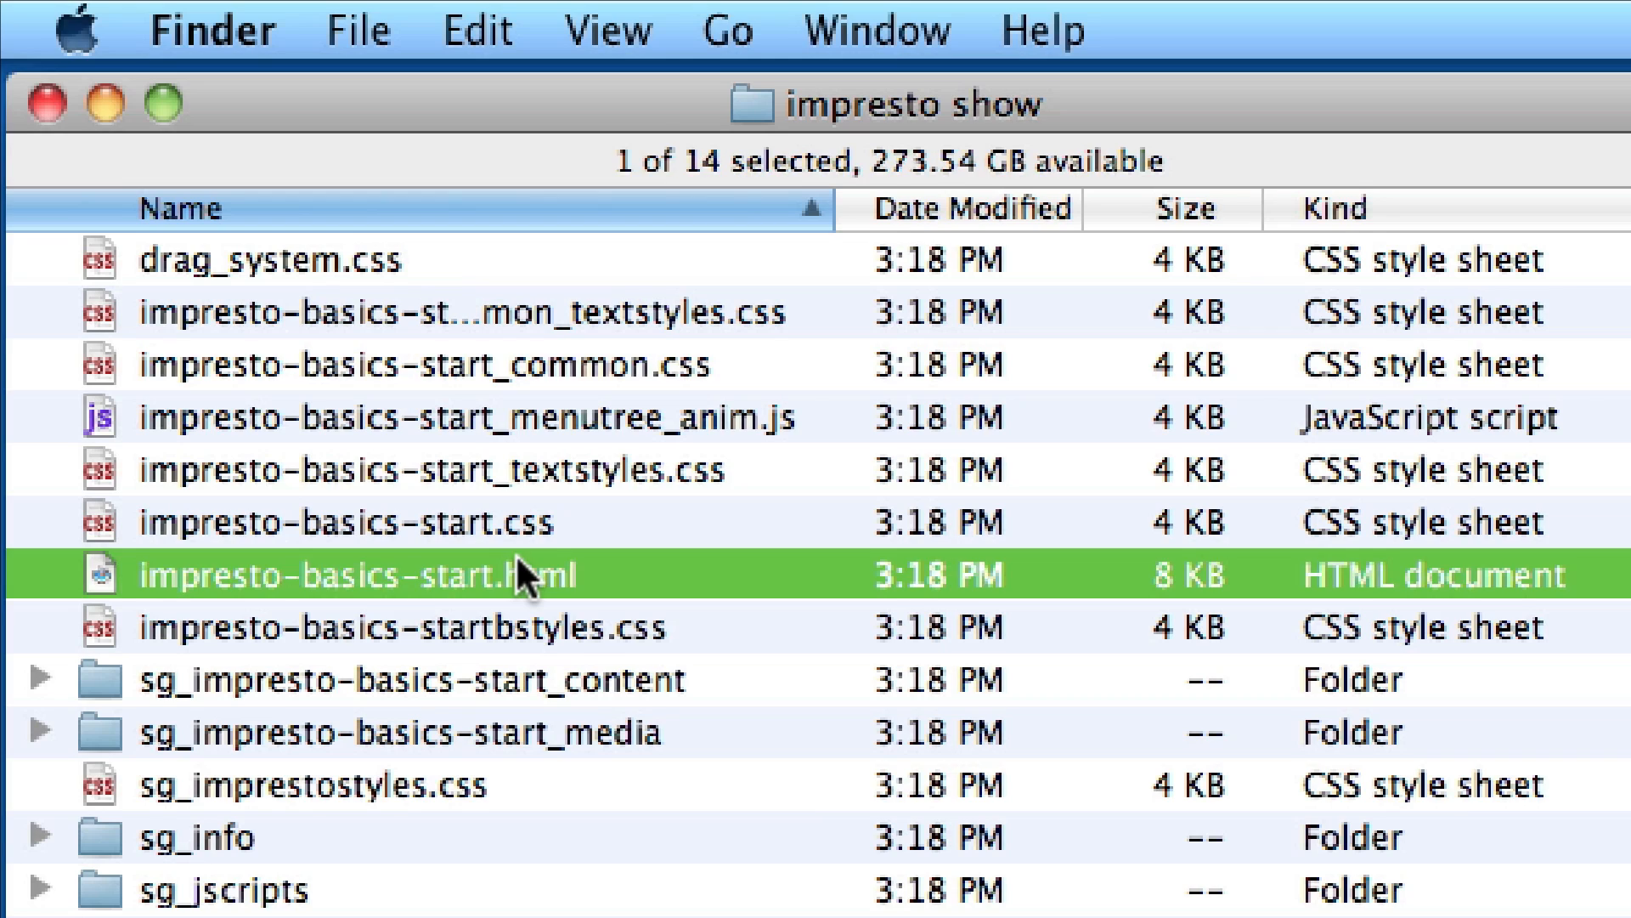
pyautogui.doubleClick(763, 575)
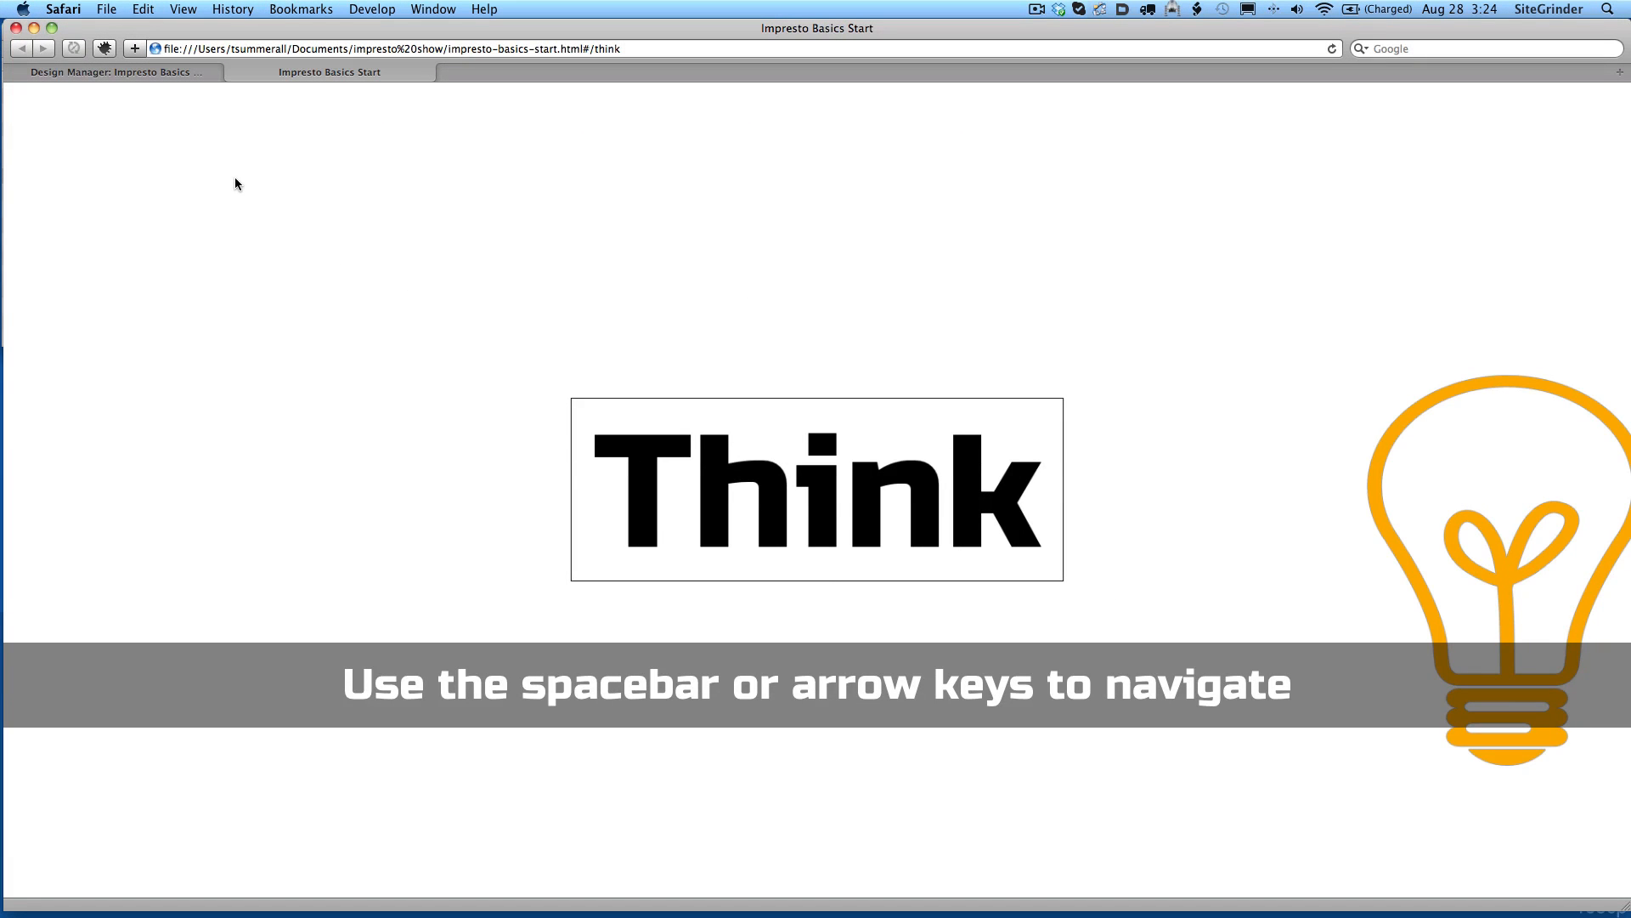
pyautogui.press('space')
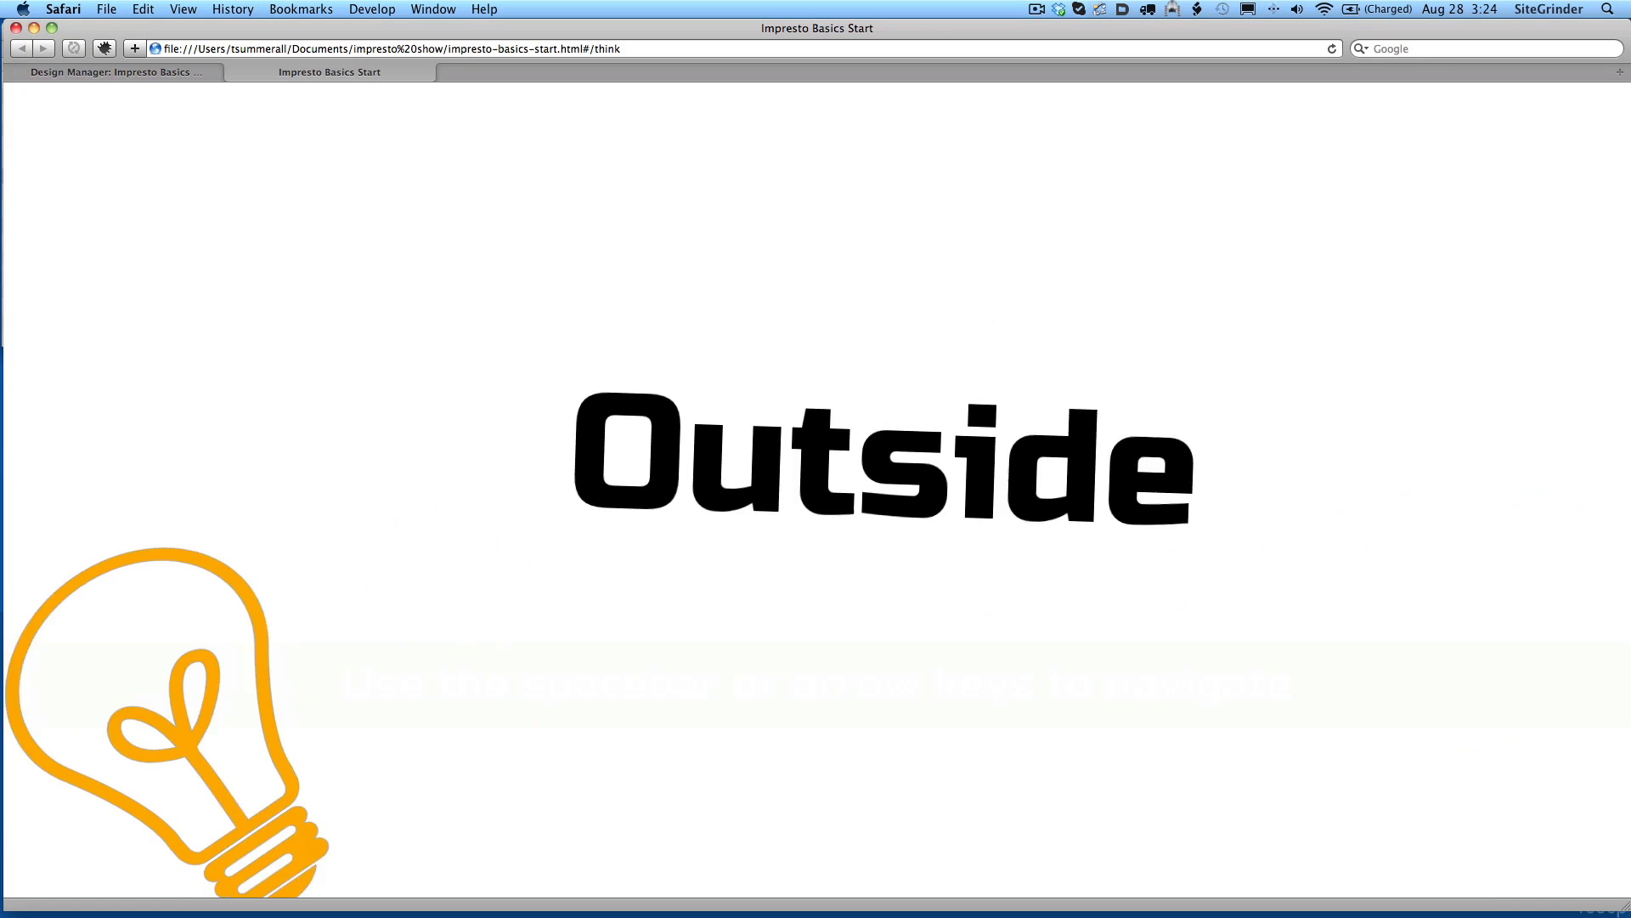
pyautogui.press('space')
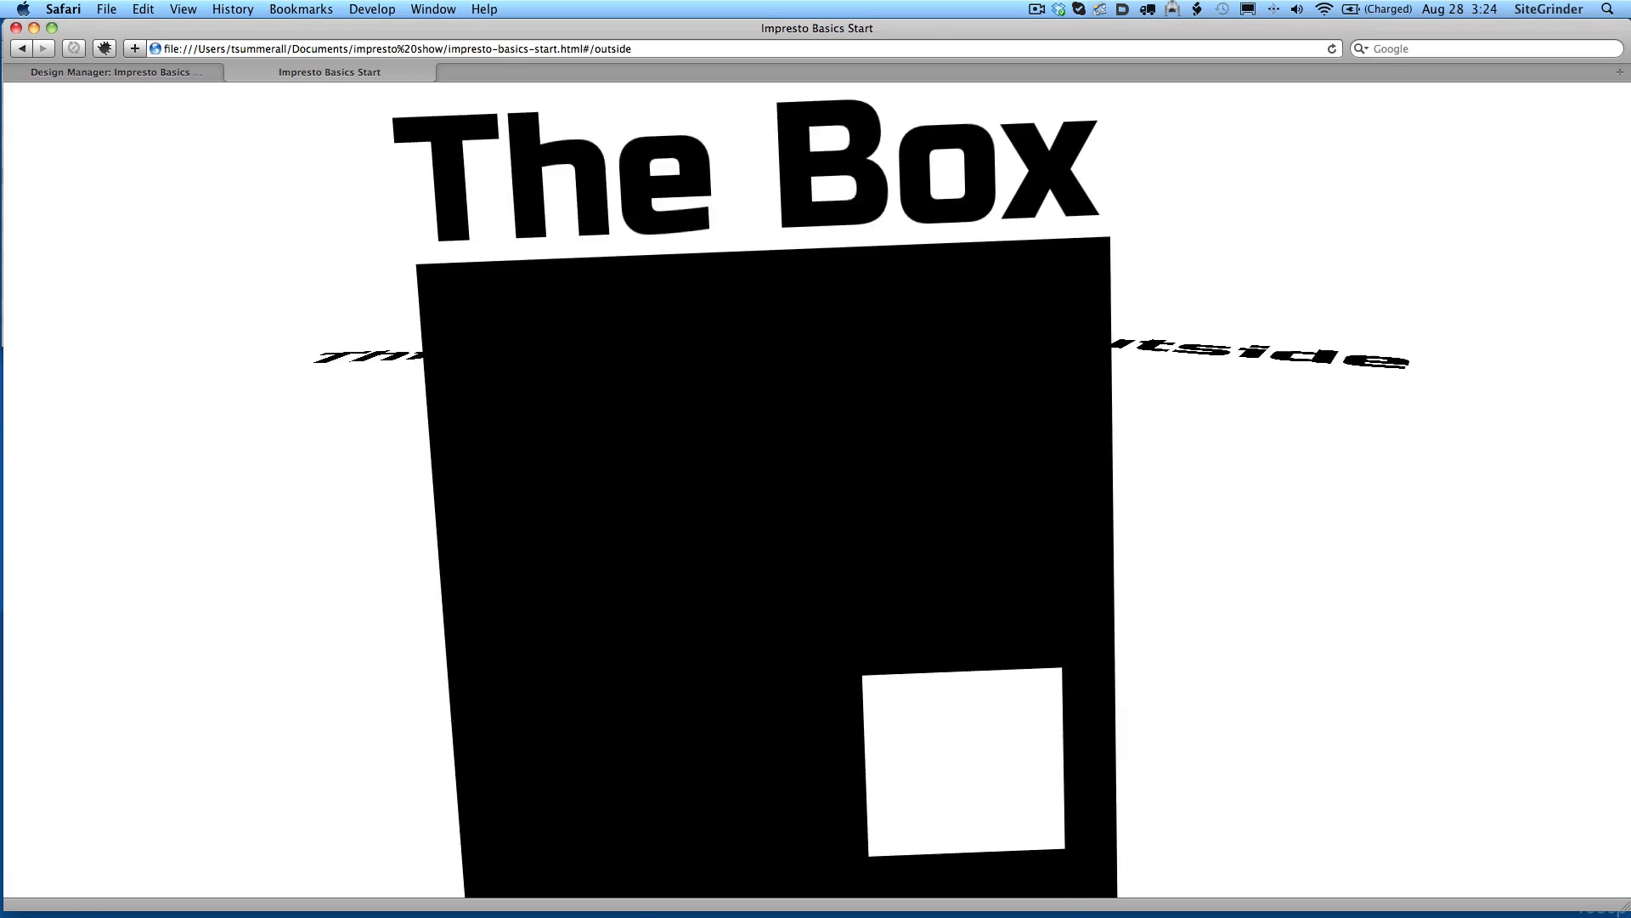
pyautogui.press('space')
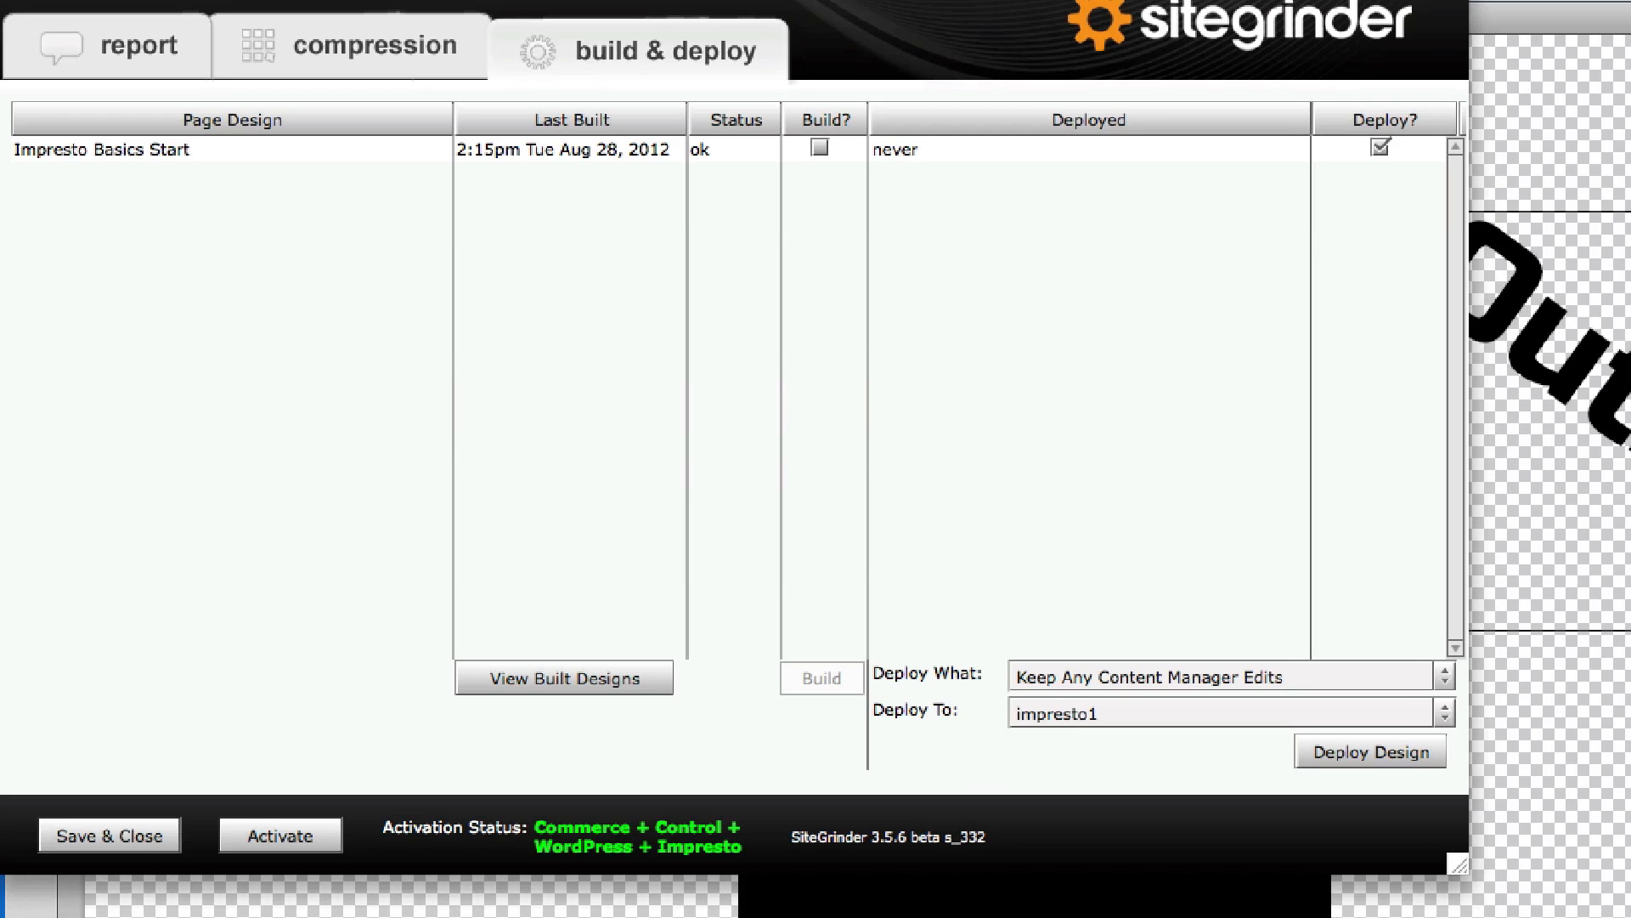
# Save and close SiteGrinder, then move the light bulb in the Photoshop document down to just above The Box
pyautogui.click(161, 843)
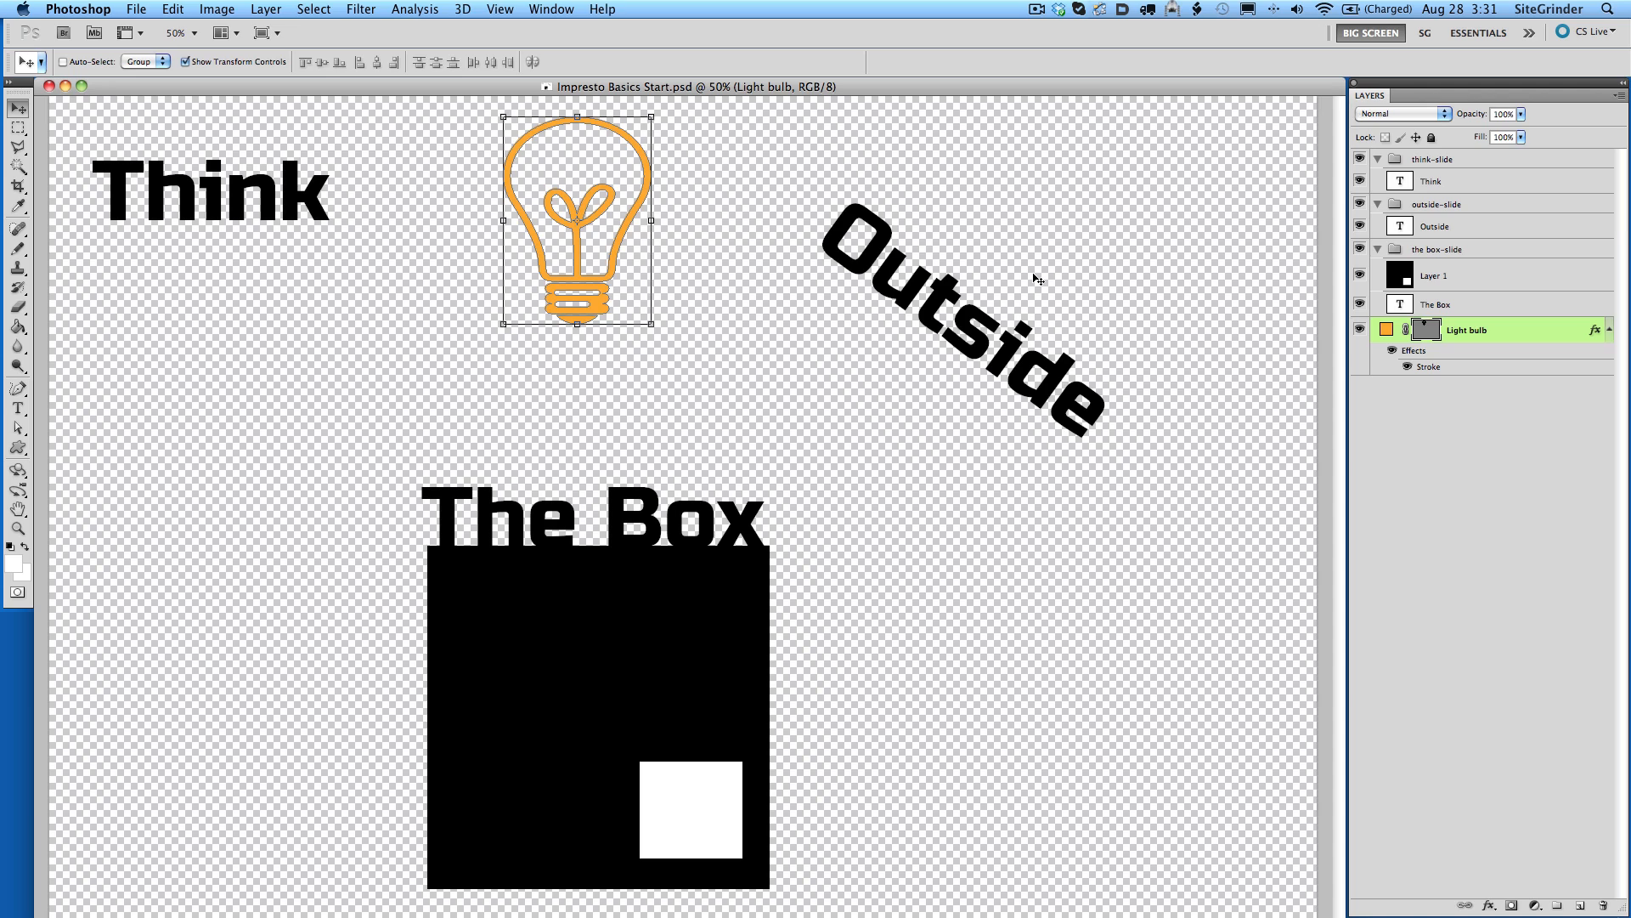
pyautogui.moveTo(537, 165); pyautogui.dragTo(559, 264)
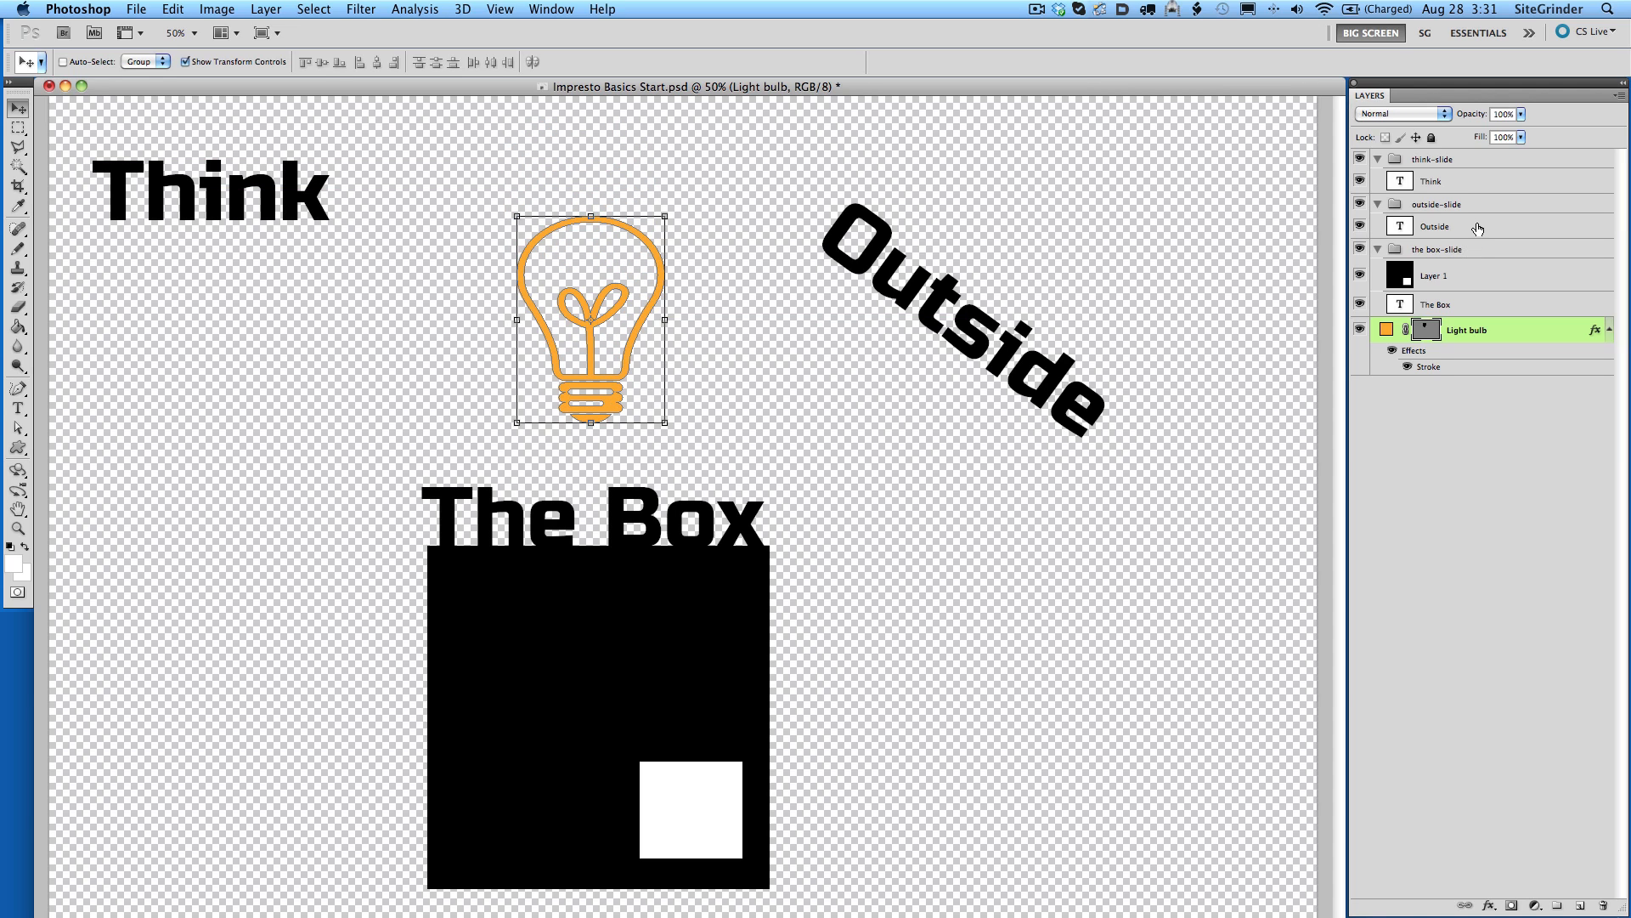